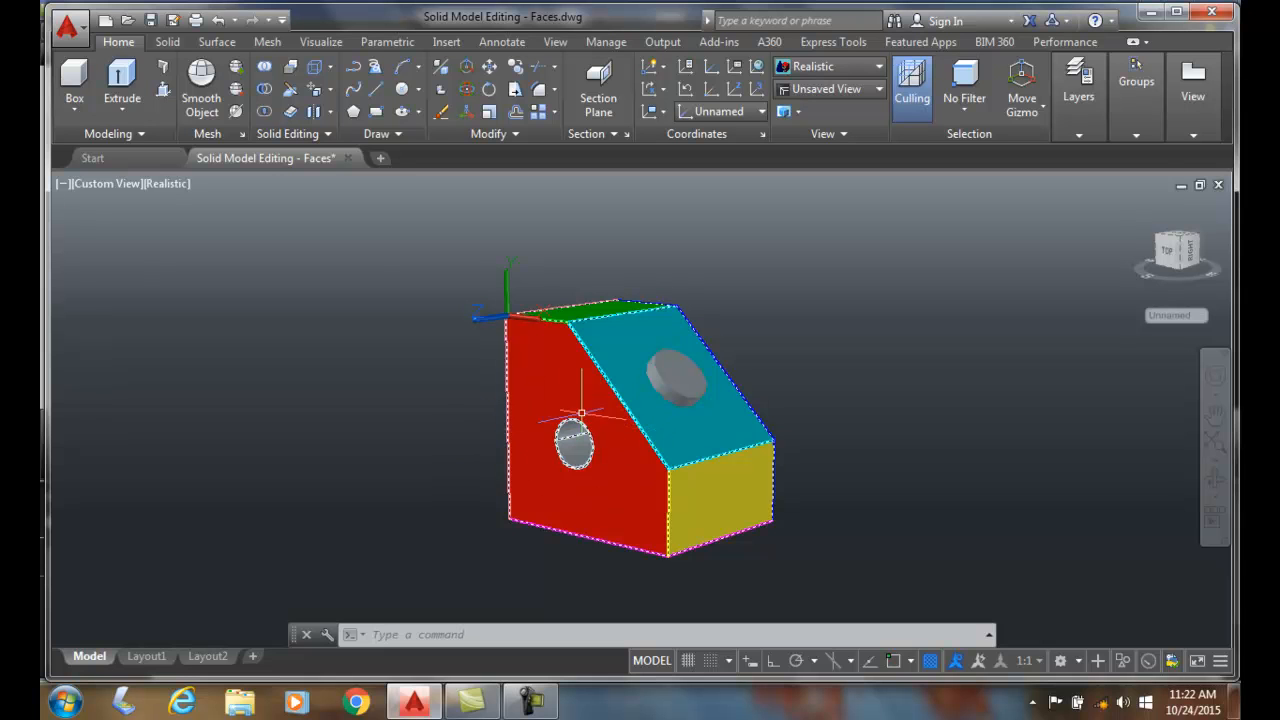
# - Move the hole's cylindrical face in the red side from its face center to the lower corner beside the yellow face using Move Faces
pyautogui.click(326, 88)
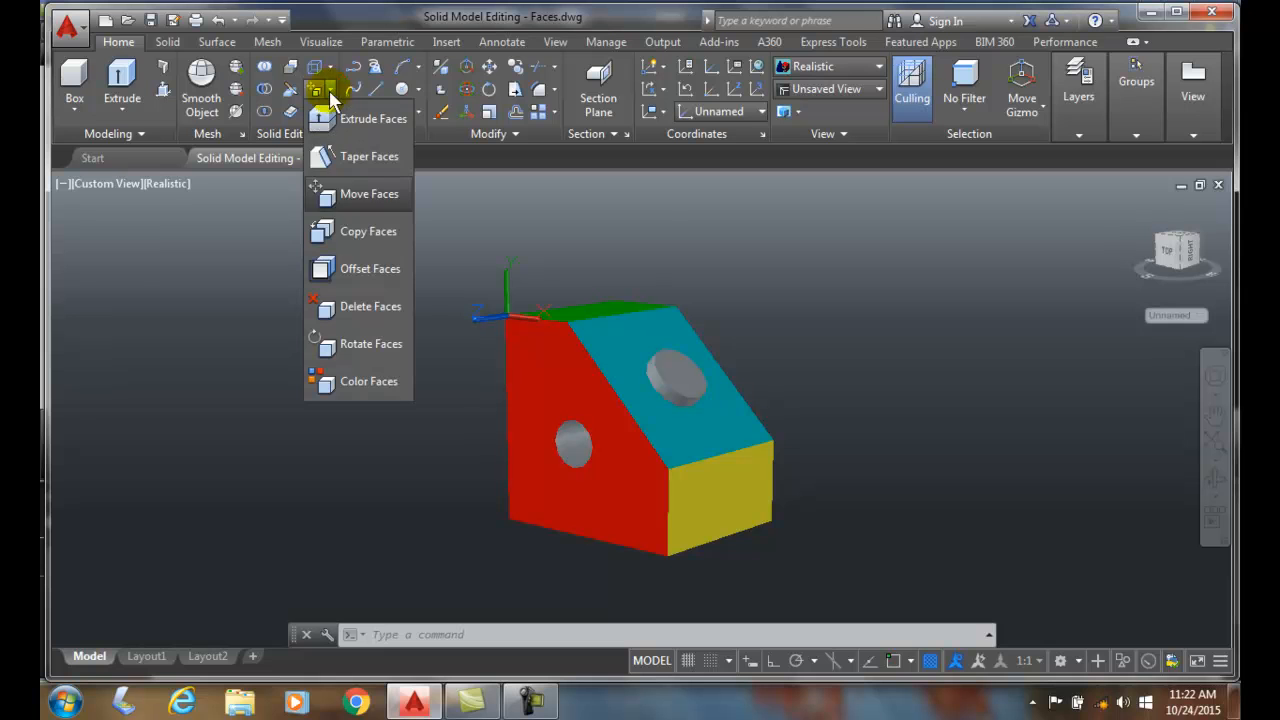
pyautogui.click(356, 196)
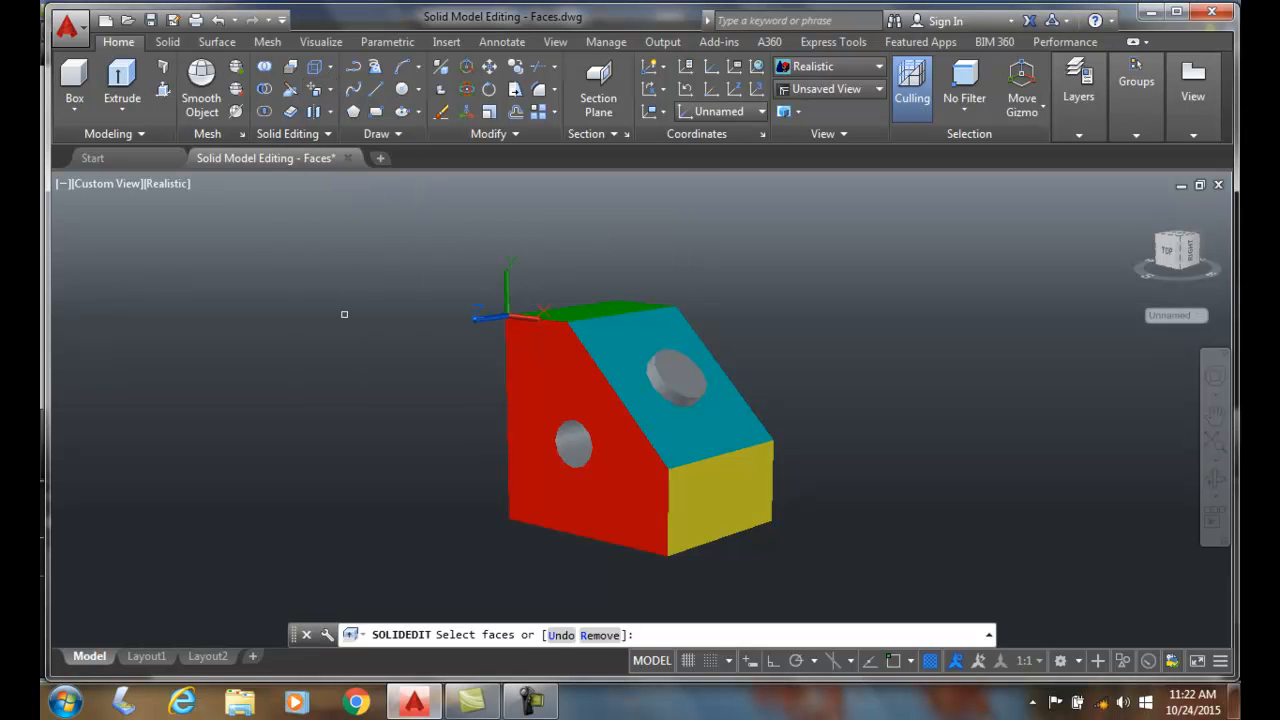
pyautogui.click(587, 446)
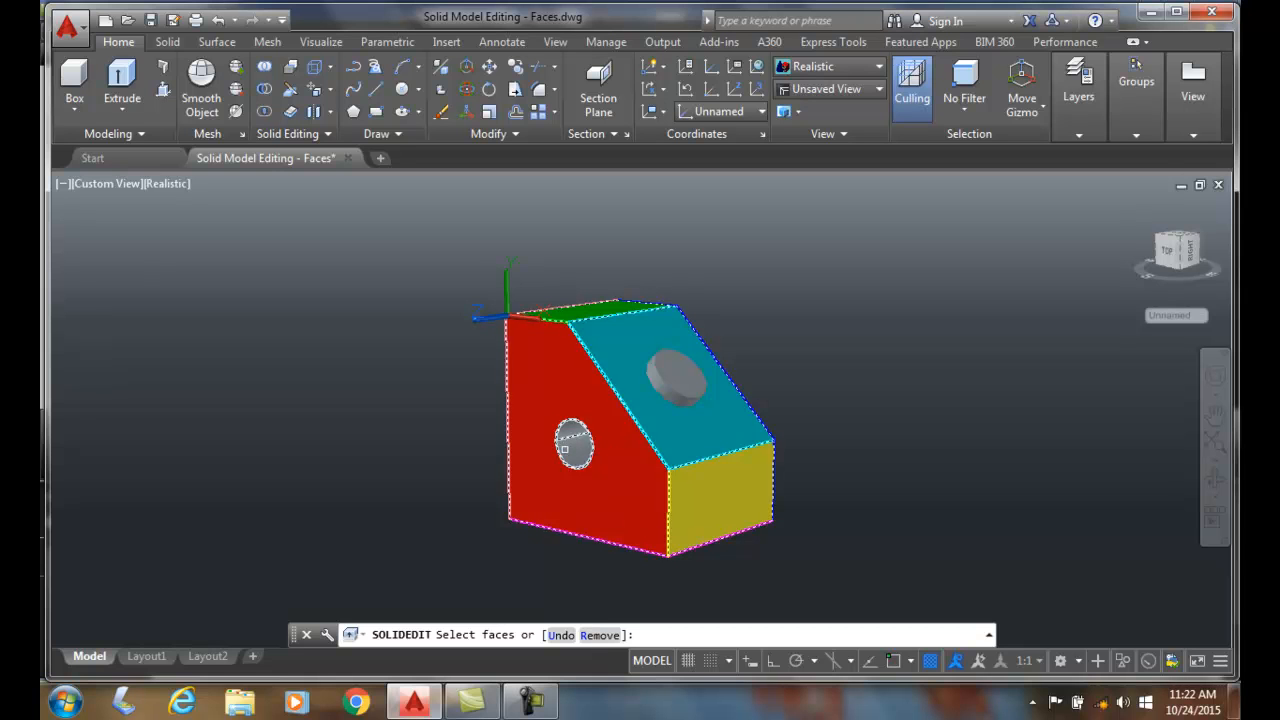
pyautogui.keyDown('shift'); pyautogui.click(580, 437); pyautogui.keyUp('shift')
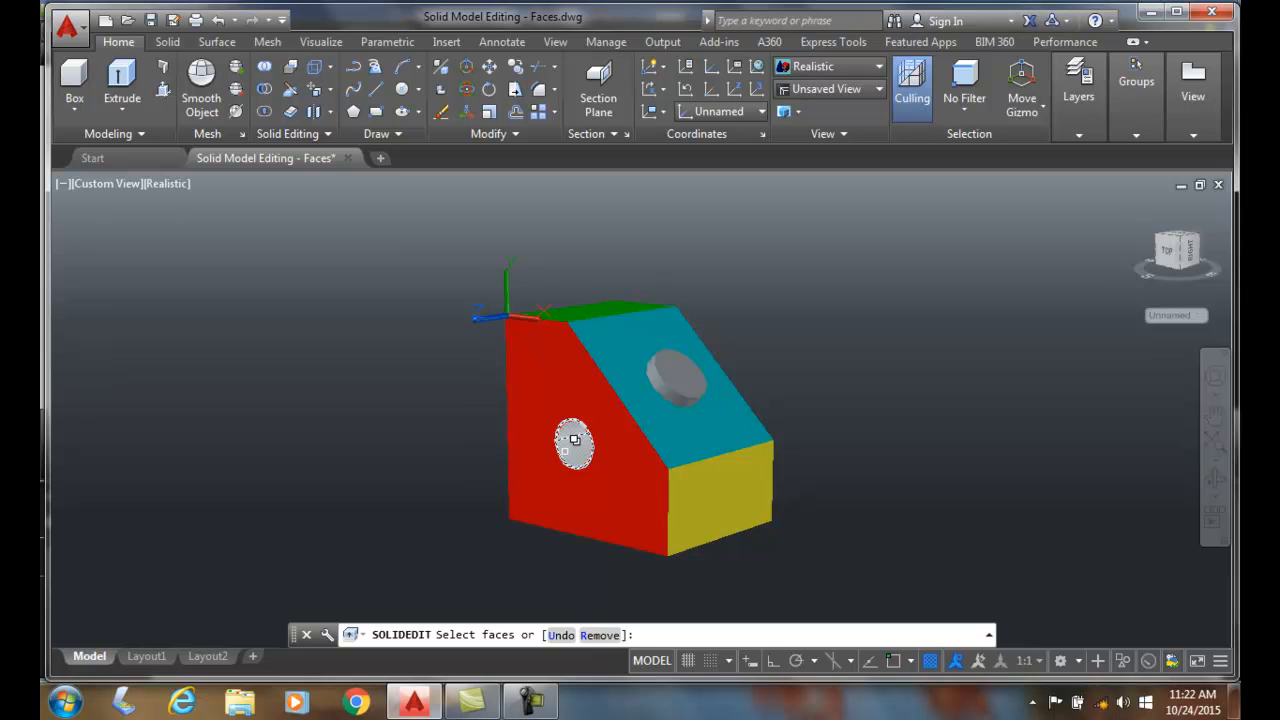
pyautogui.click(574, 440)
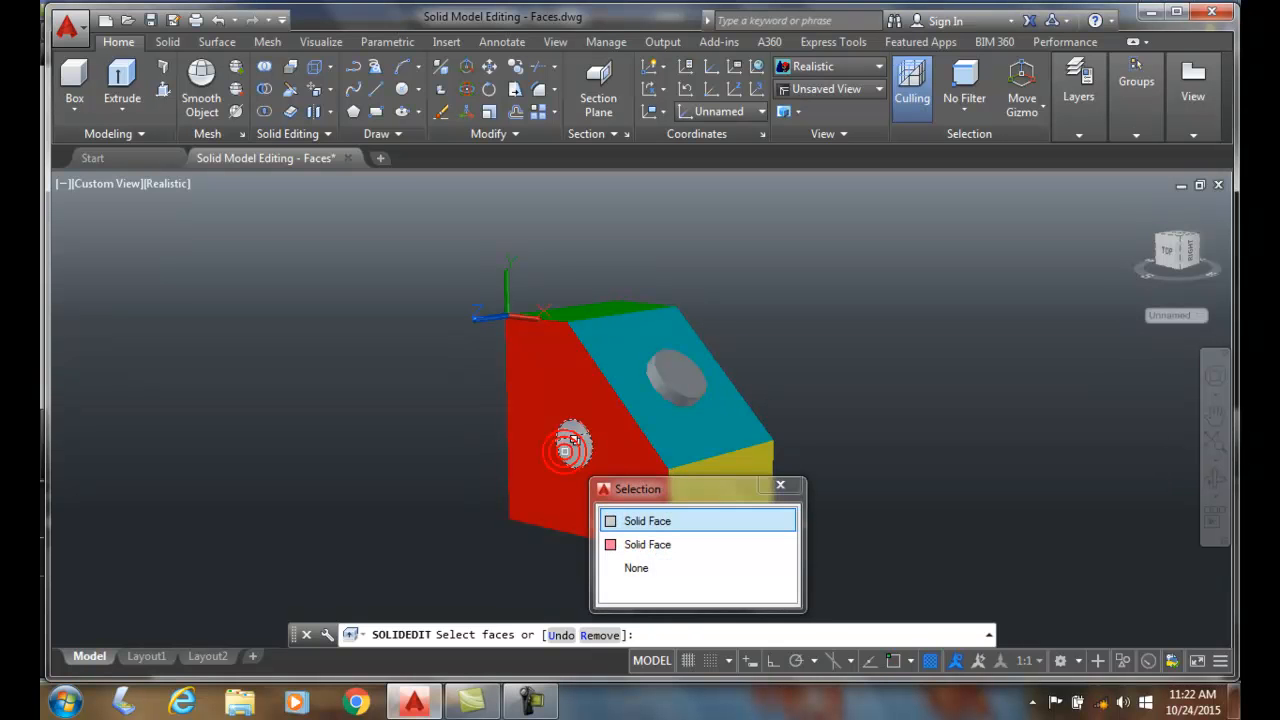
pyautogui.click(634, 522)
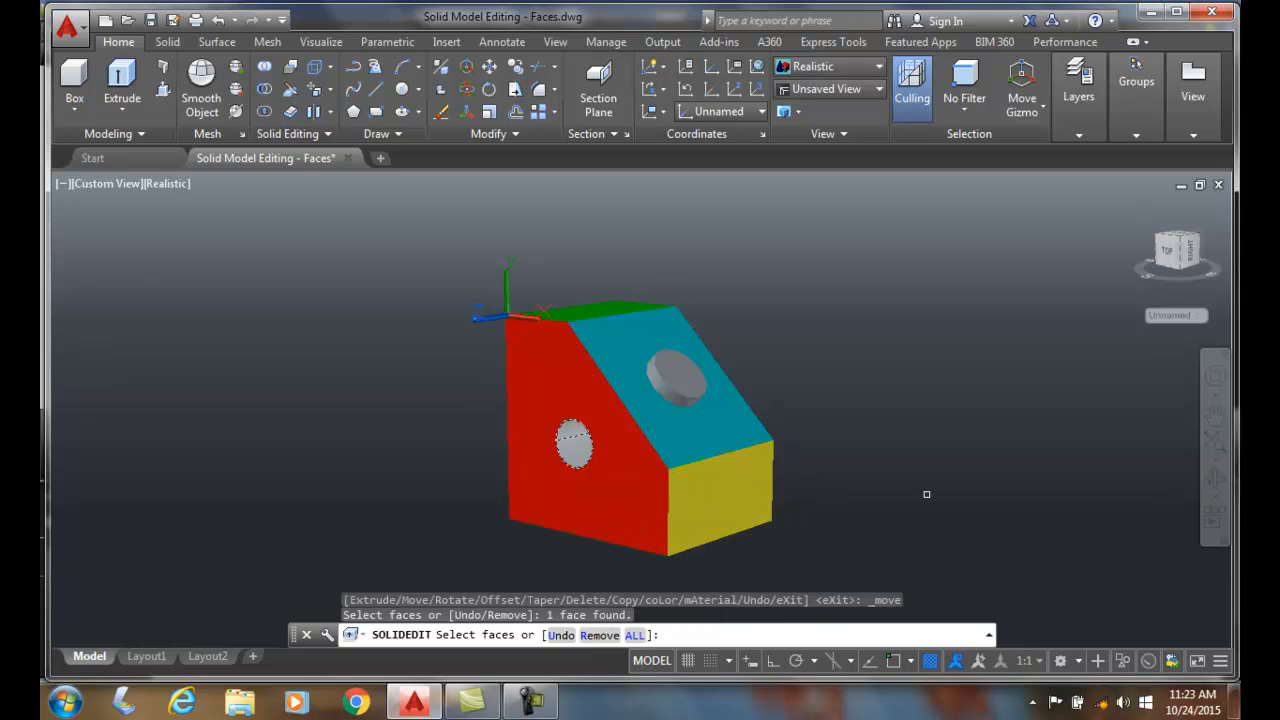
pyautogui.press('Return')
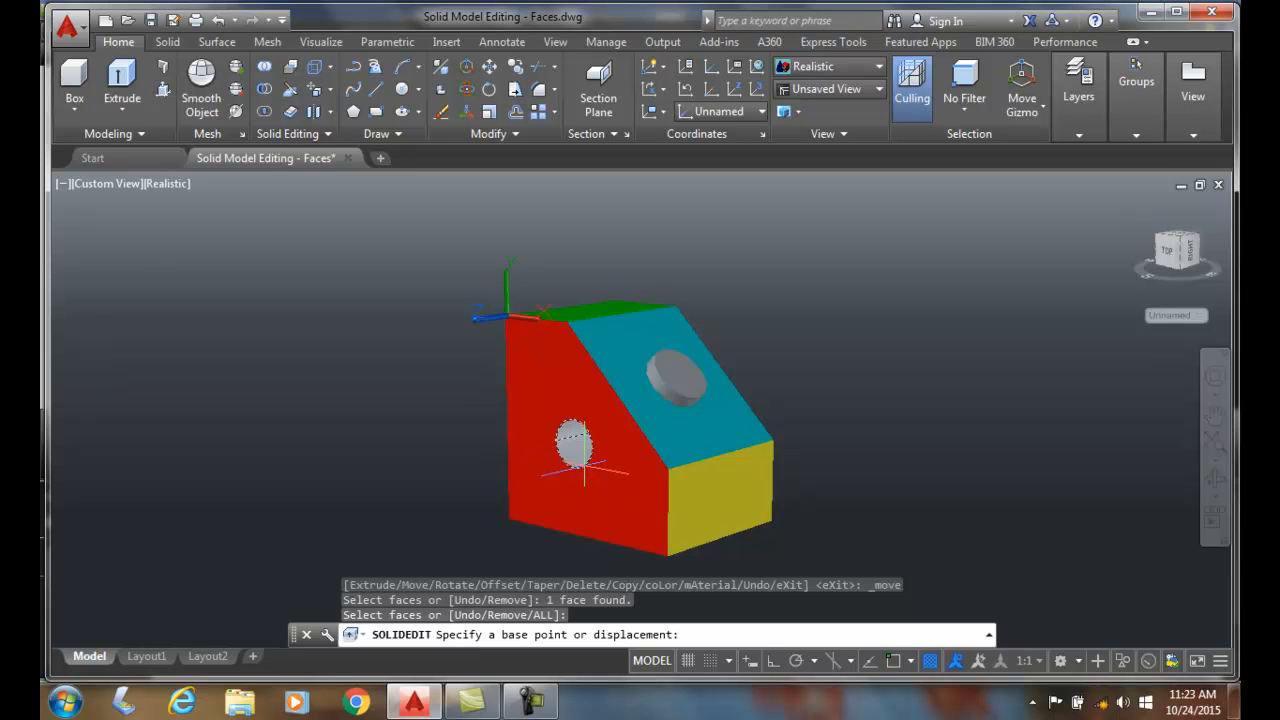
pyautogui.keyDown('shift'); pyautogui.rightClick(566, 470); pyautogui.keyUp('shift')
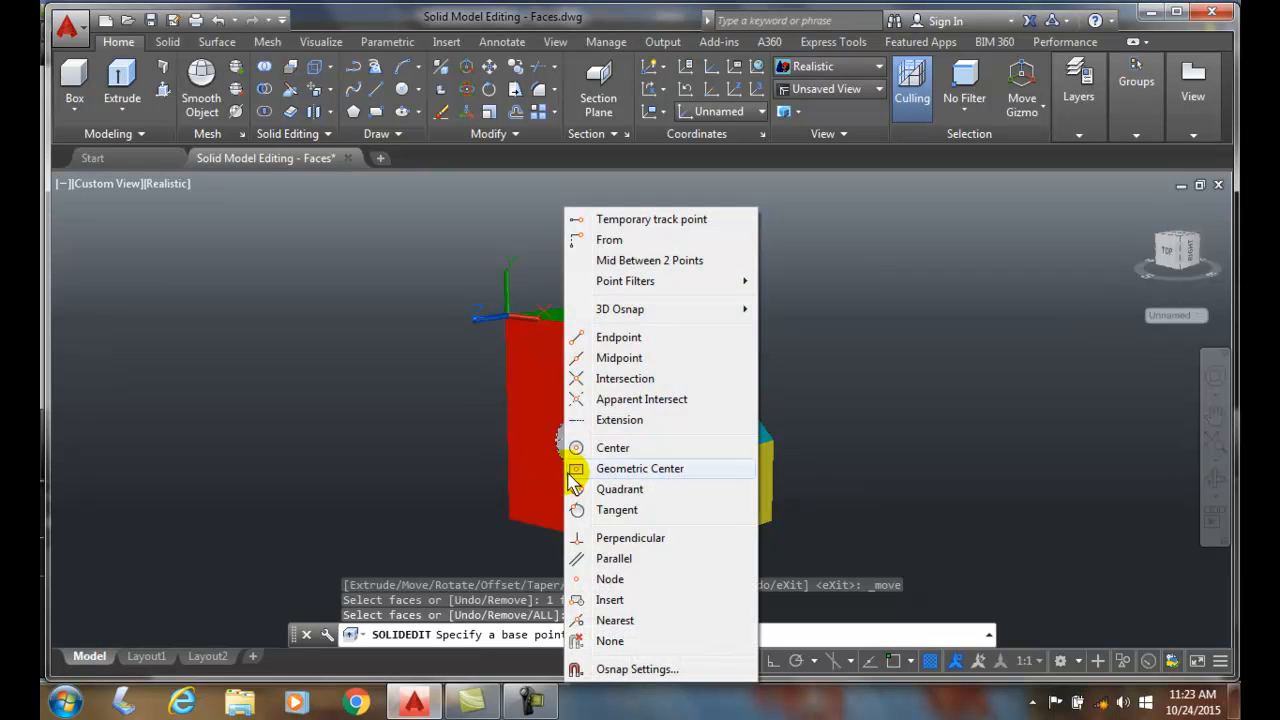
pyautogui.moveTo(677, 310)
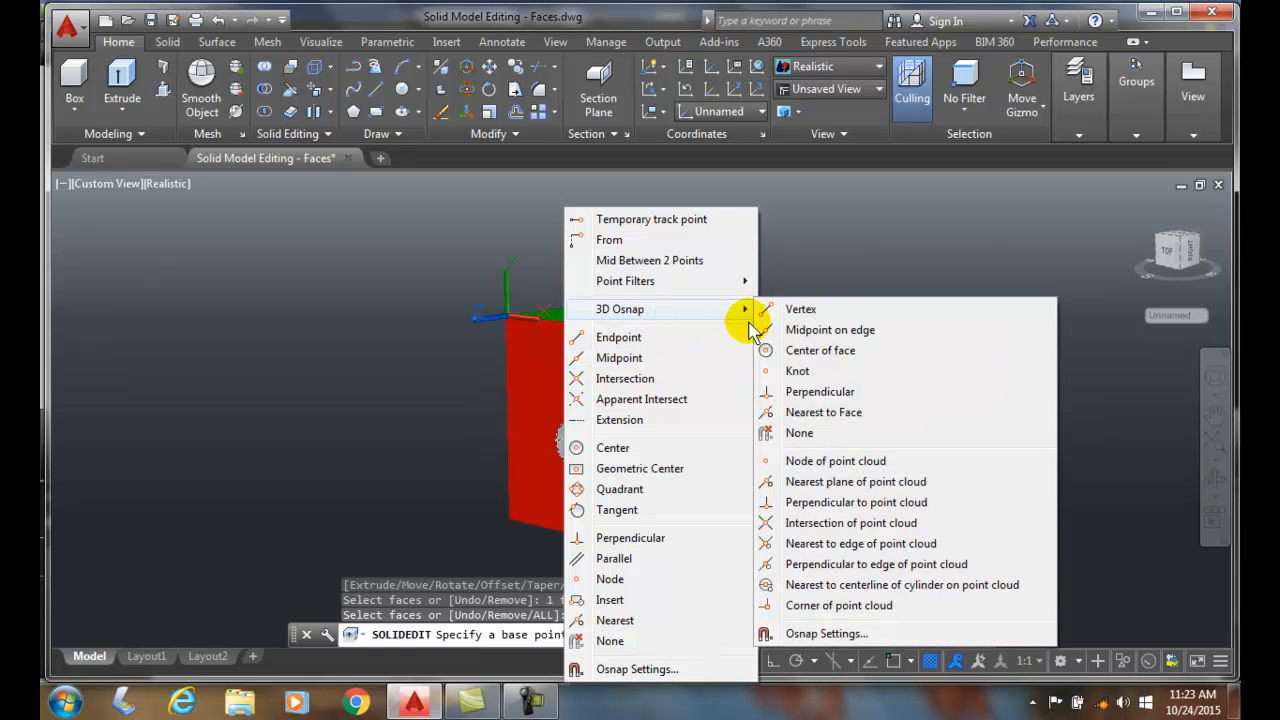
pyautogui.click(793, 352)
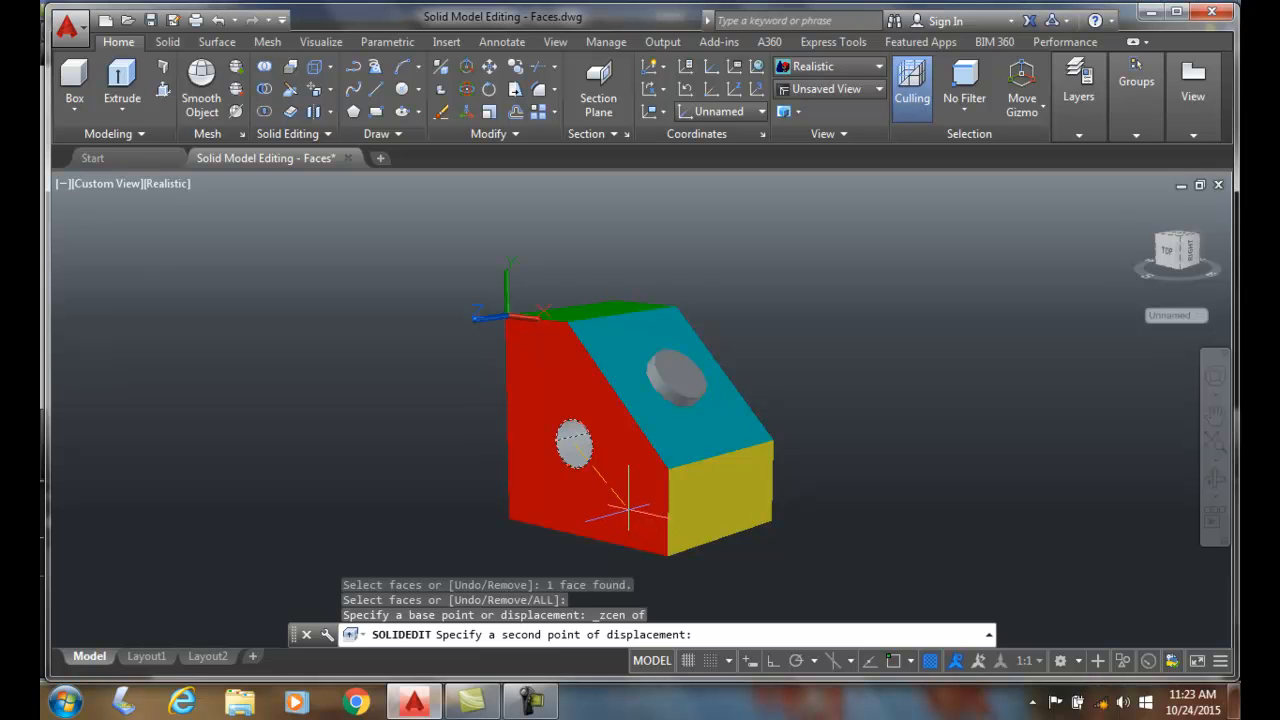
pyautogui.click(628, 509)
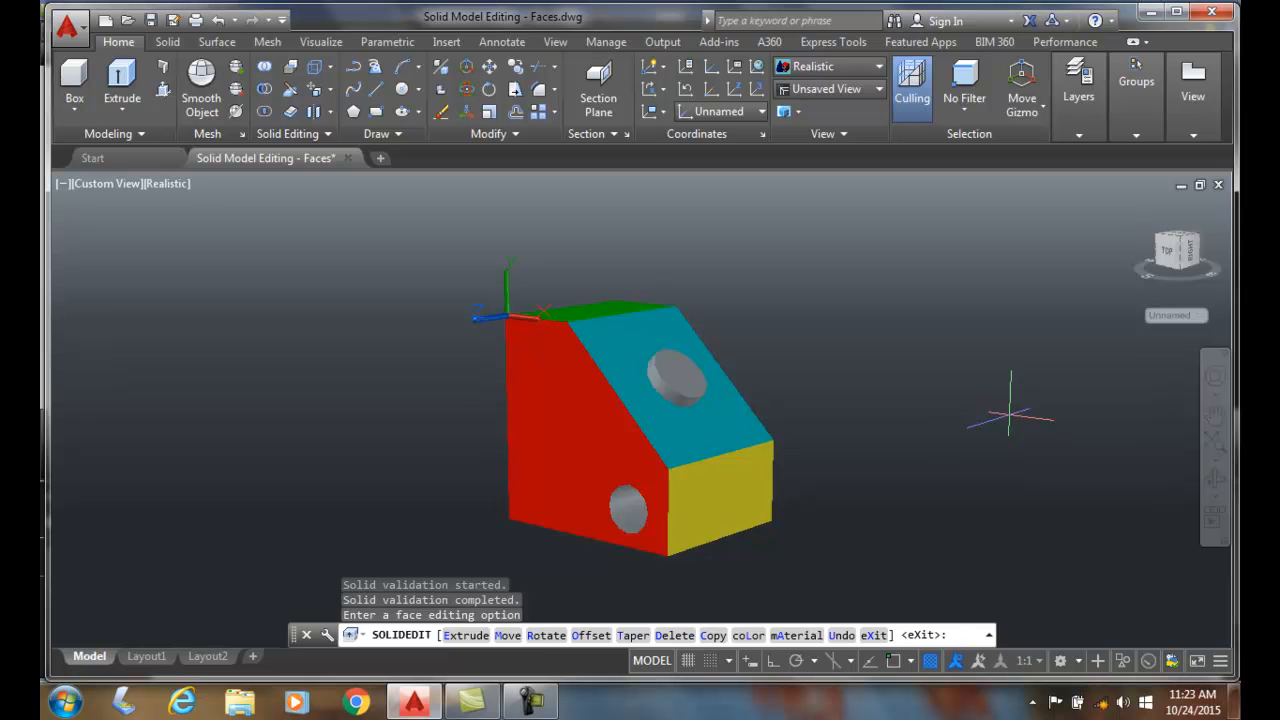
pyautogui.moveTo(611, 460)
pyautogui.keyDown('shift'); pyautogui.mouseDown(button='middle')
pyautogui.moveTo(663, 440)
pyautogui.moveTo(674, 409)
pyautogui.moveTo(679, 439)
pyautogui.moveTo(706, 423)
pyautogui.moveTo(669, 446)
pyautogui.moveTo(600, 451)
pyautogui.mouseUp(button='middle'); pyautogui.keyUp('shift')
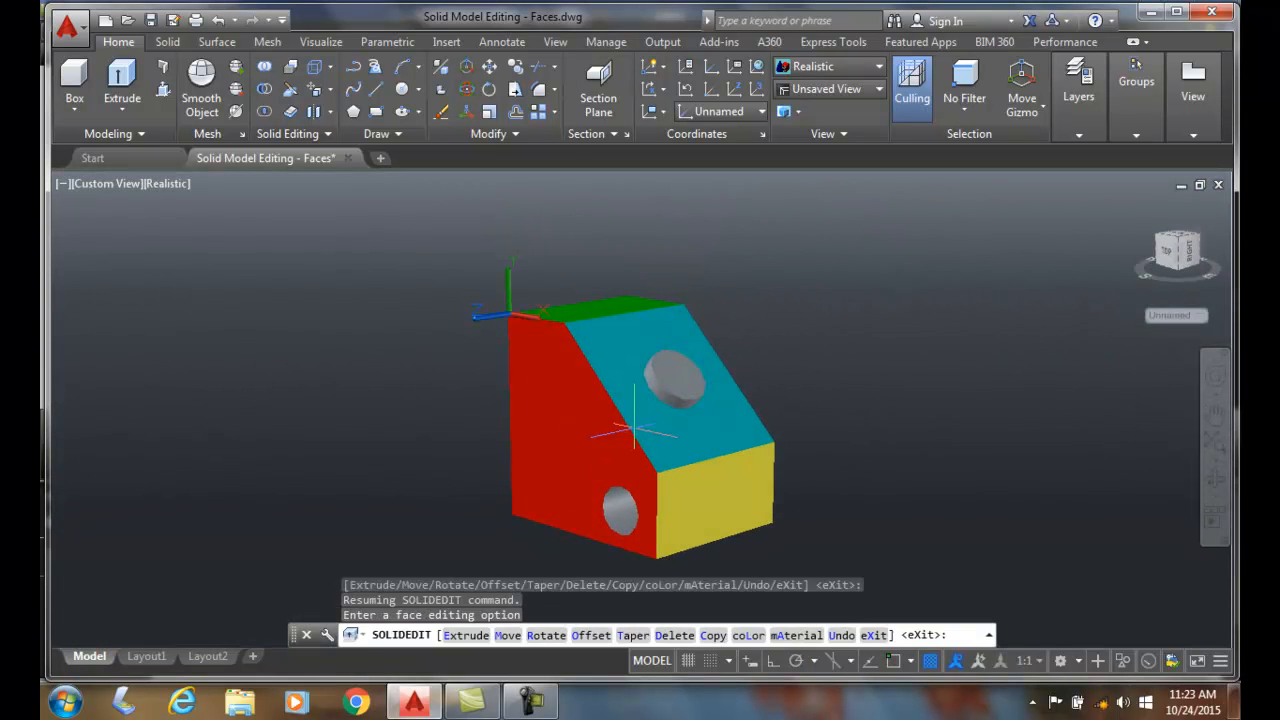
pyautogui.press('Escape')
pyautogui.press('Escape')
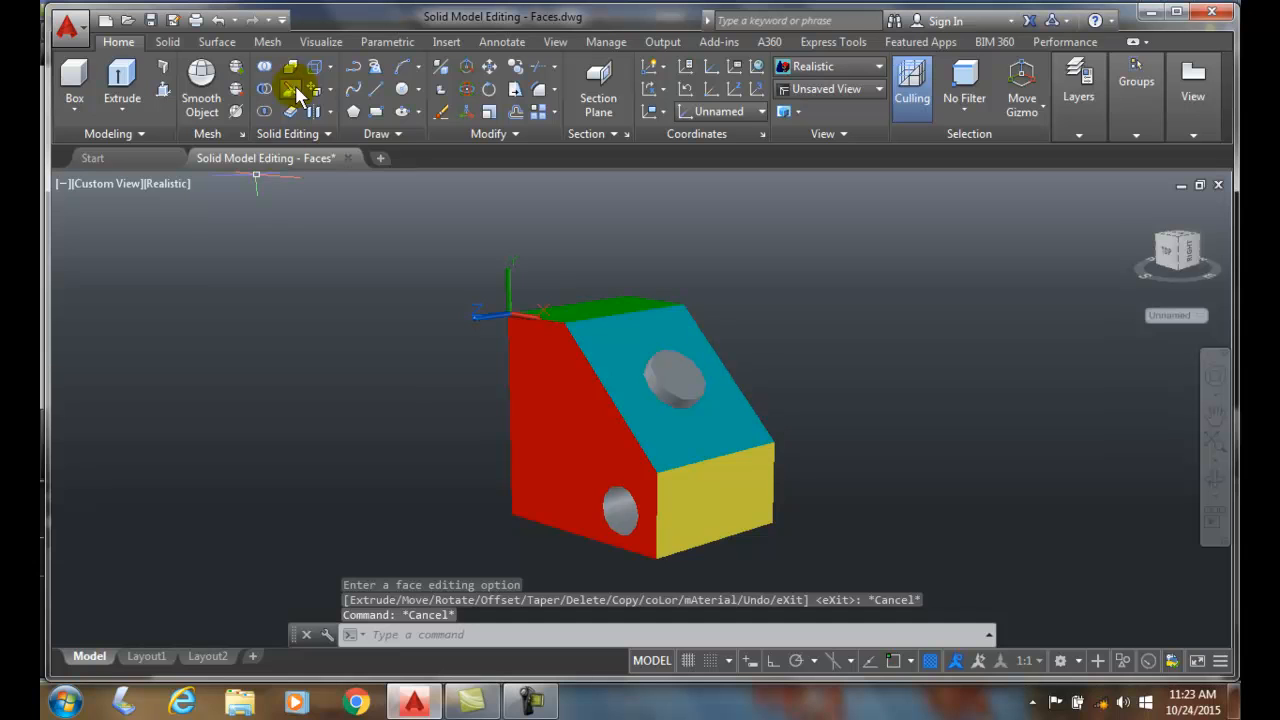
# - Move the hole in the red side up near the green top face with Move Faces, using the Face selection filter
pyautogui.click(323, 92)
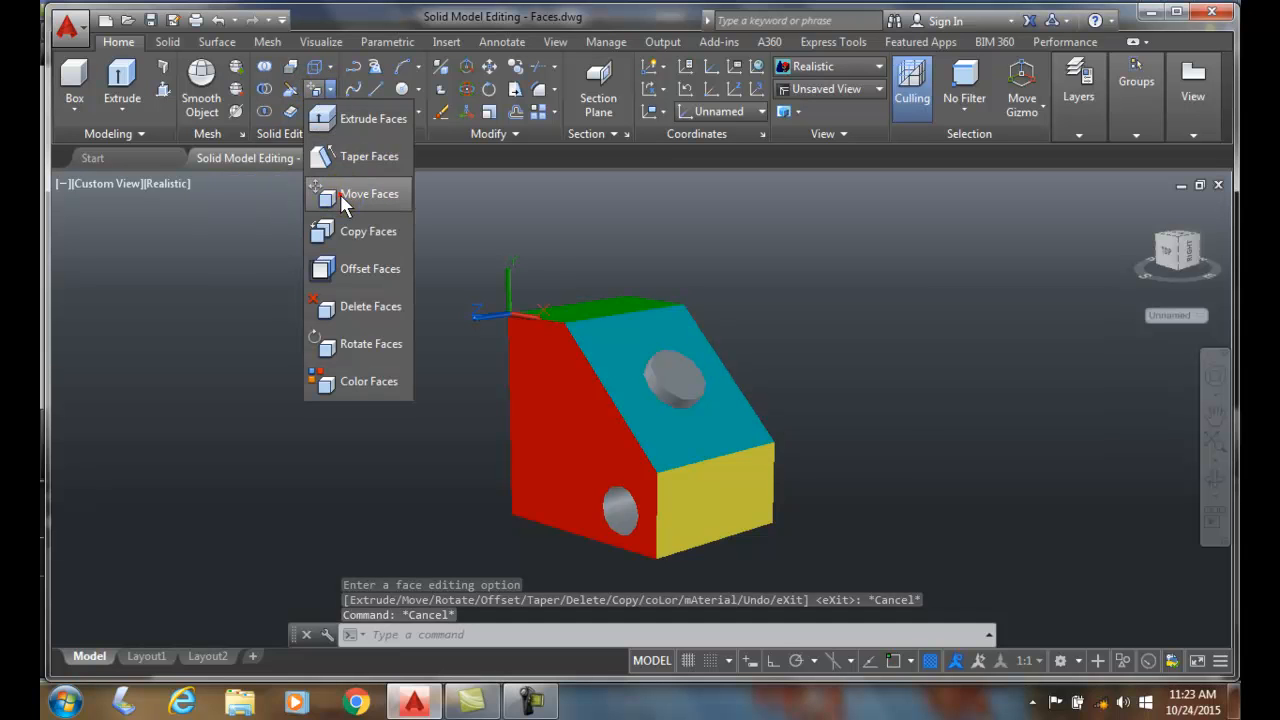
pyautogui.click(344, 200)
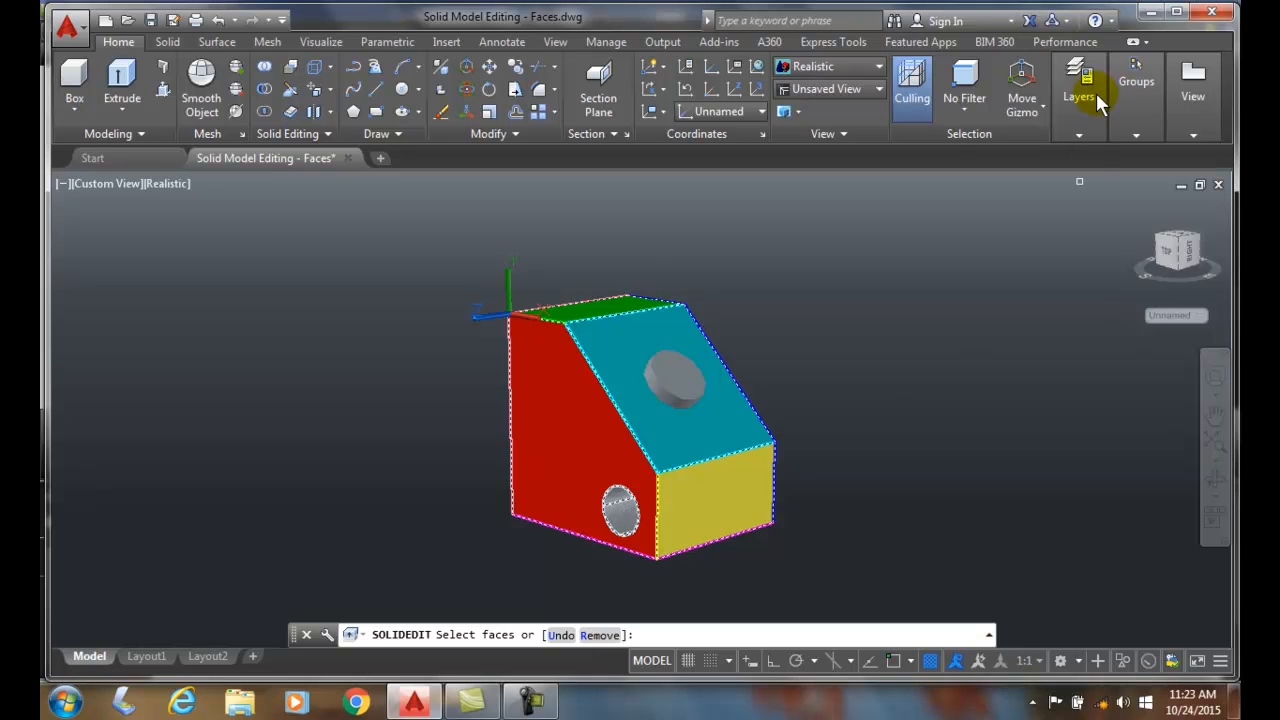
pyautogui.click(963, 113)
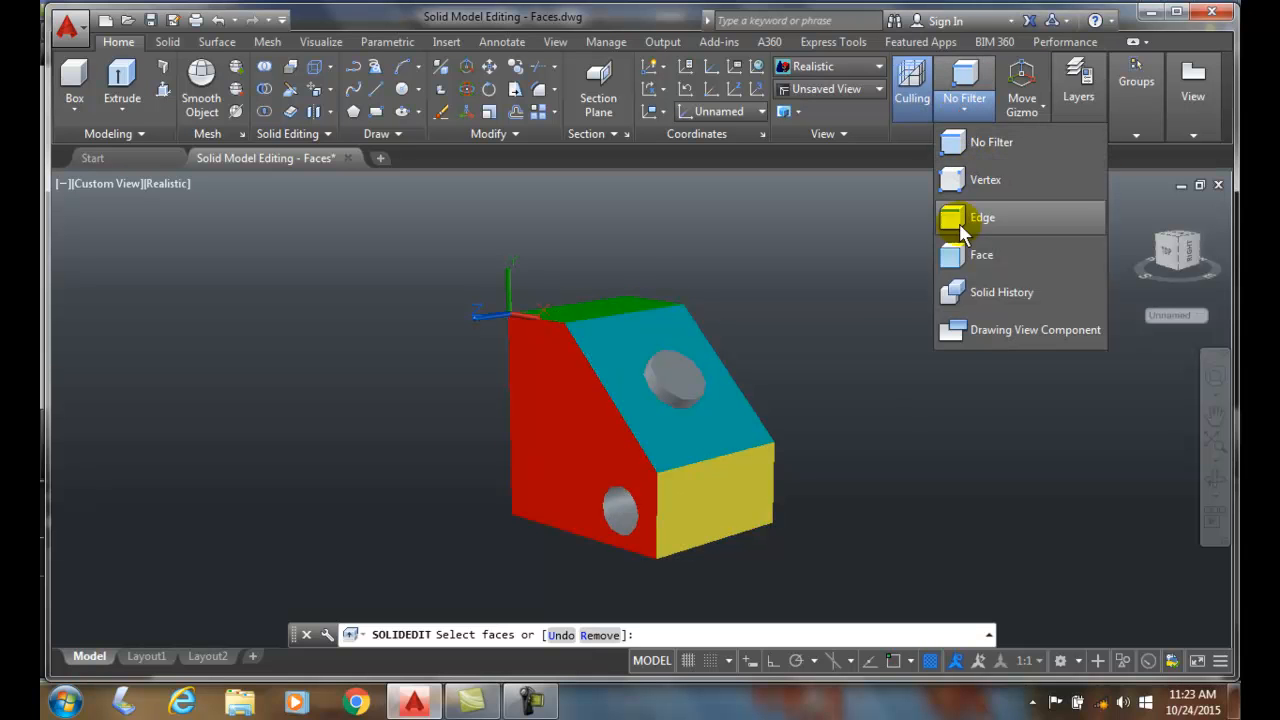
pyautogui.click(966, 258)
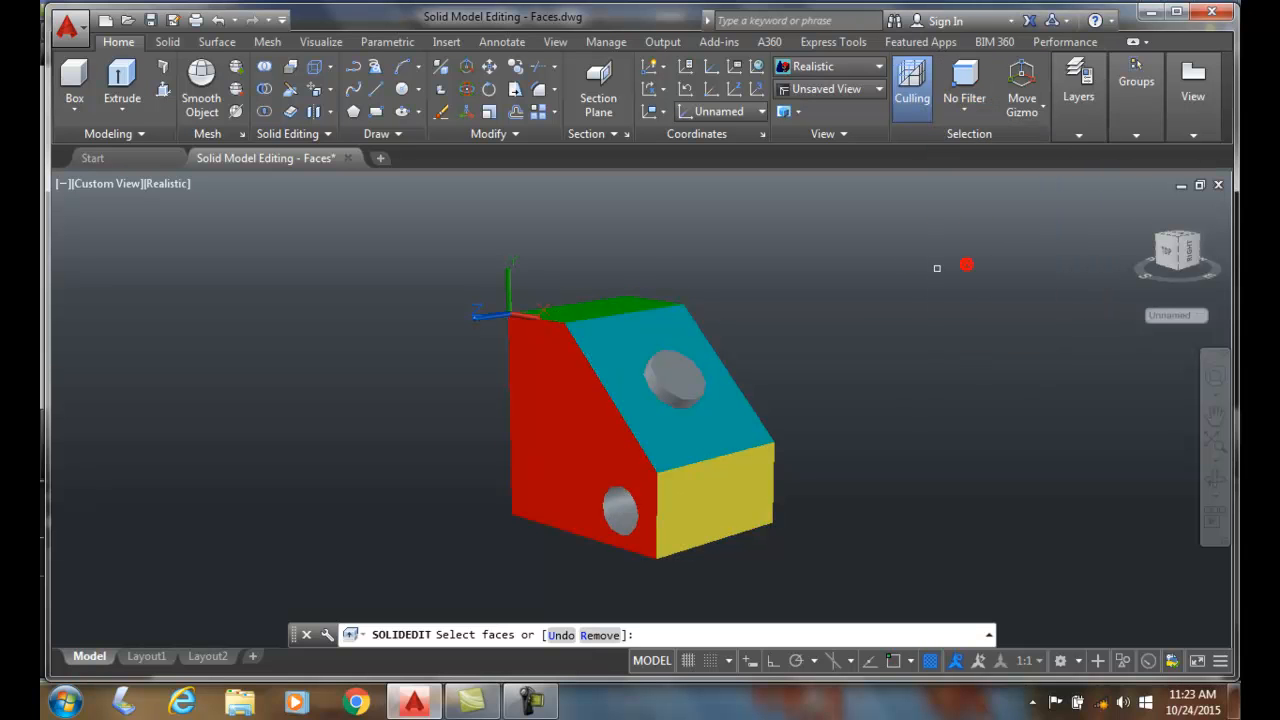
pyautogui.click(629, 512)
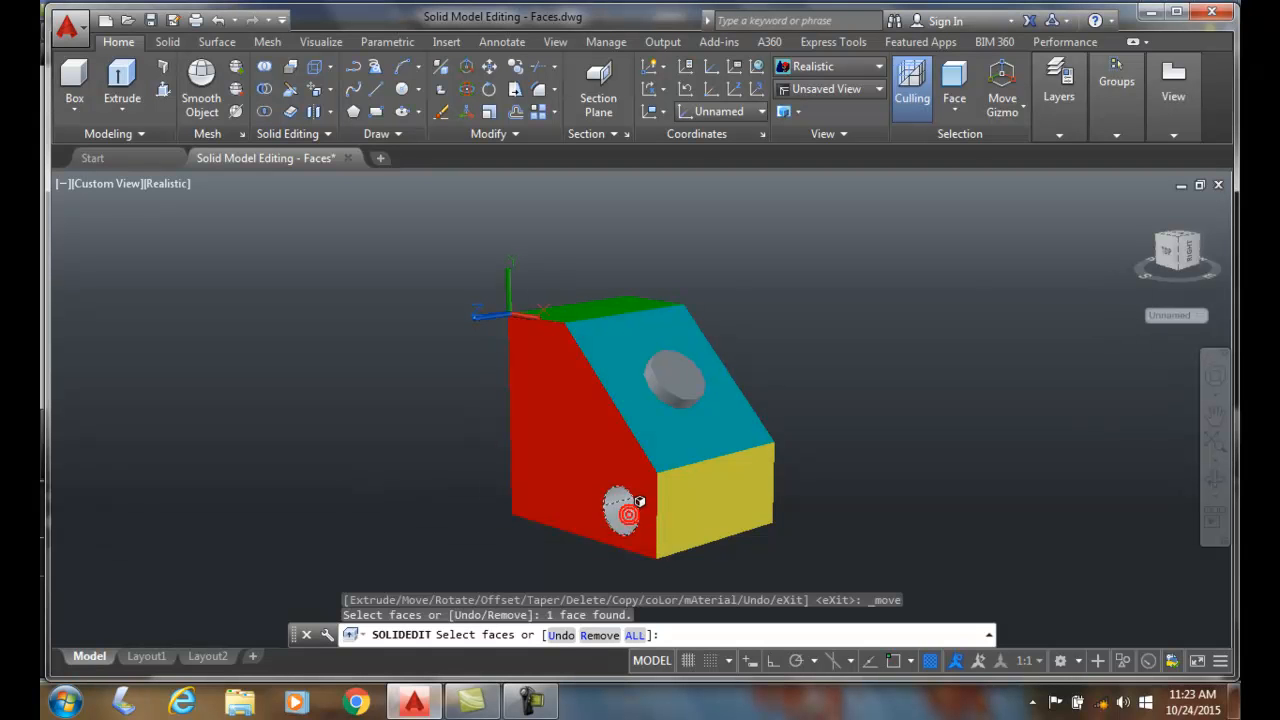
pyautogui.press('Return')
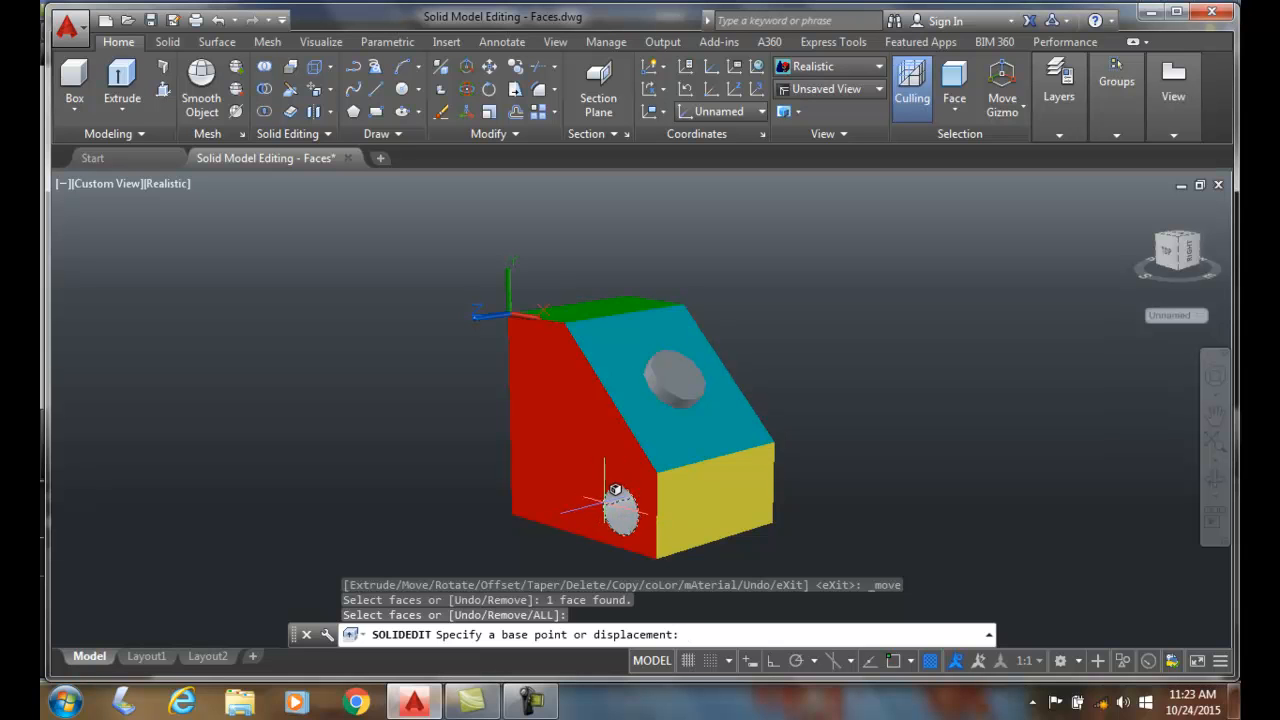
pyautogui.click(604, 502)
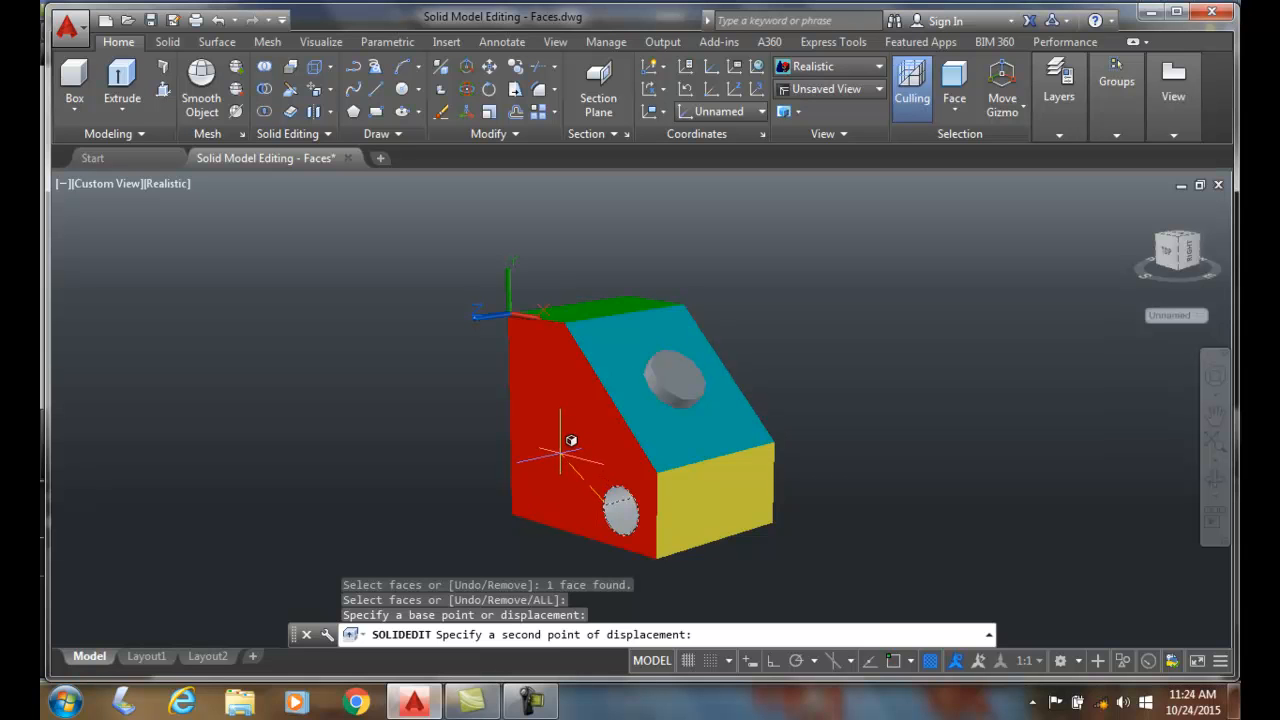
pyautogui.click(548, 371)
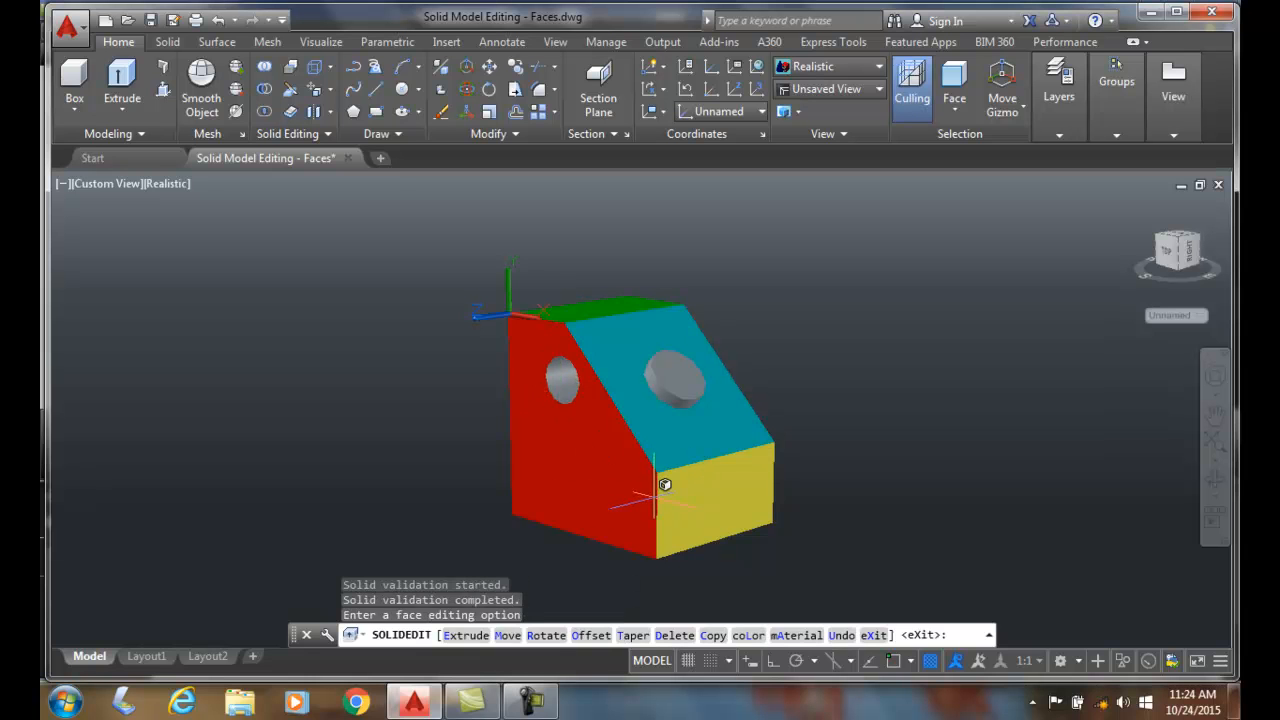
pyautogui.keyDown('shift'); pyautogui.moveTo(547, 462); pyautogui.dragTo(609, 500, button='middle'); pyautogui.keyUp('shift')
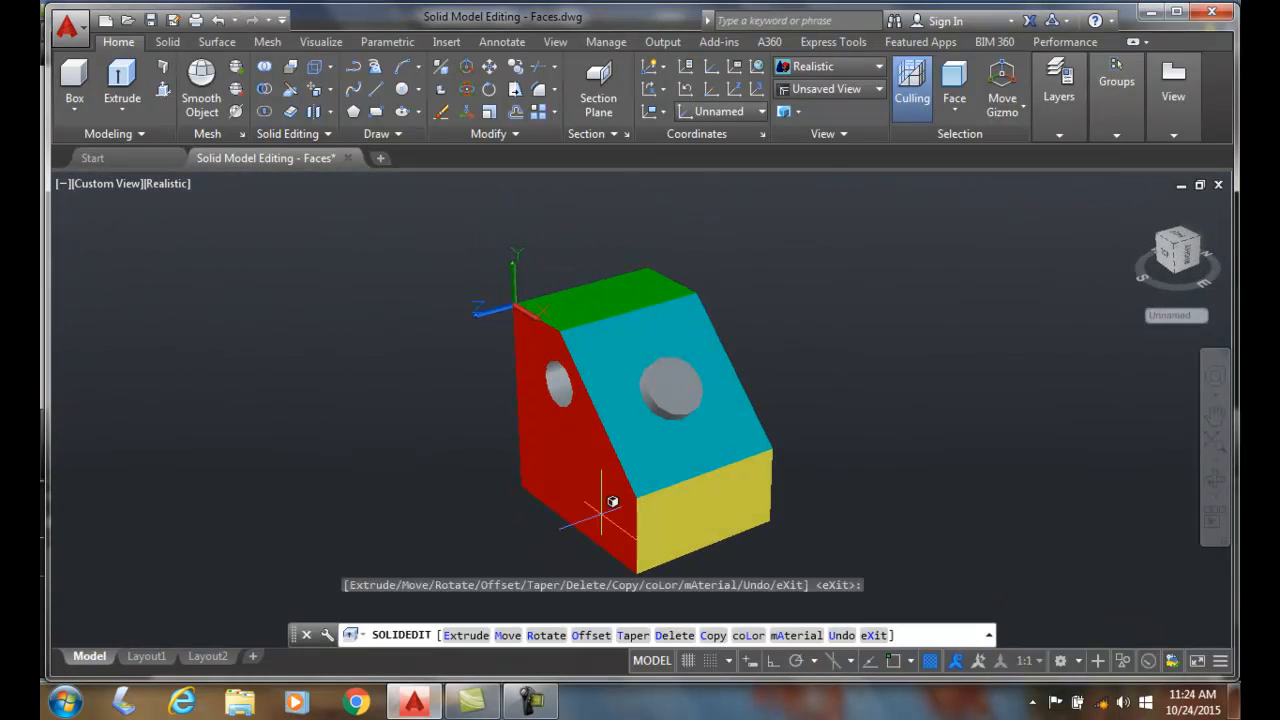
pyautogui.press('Escape')
pyautogui.press('Escape')
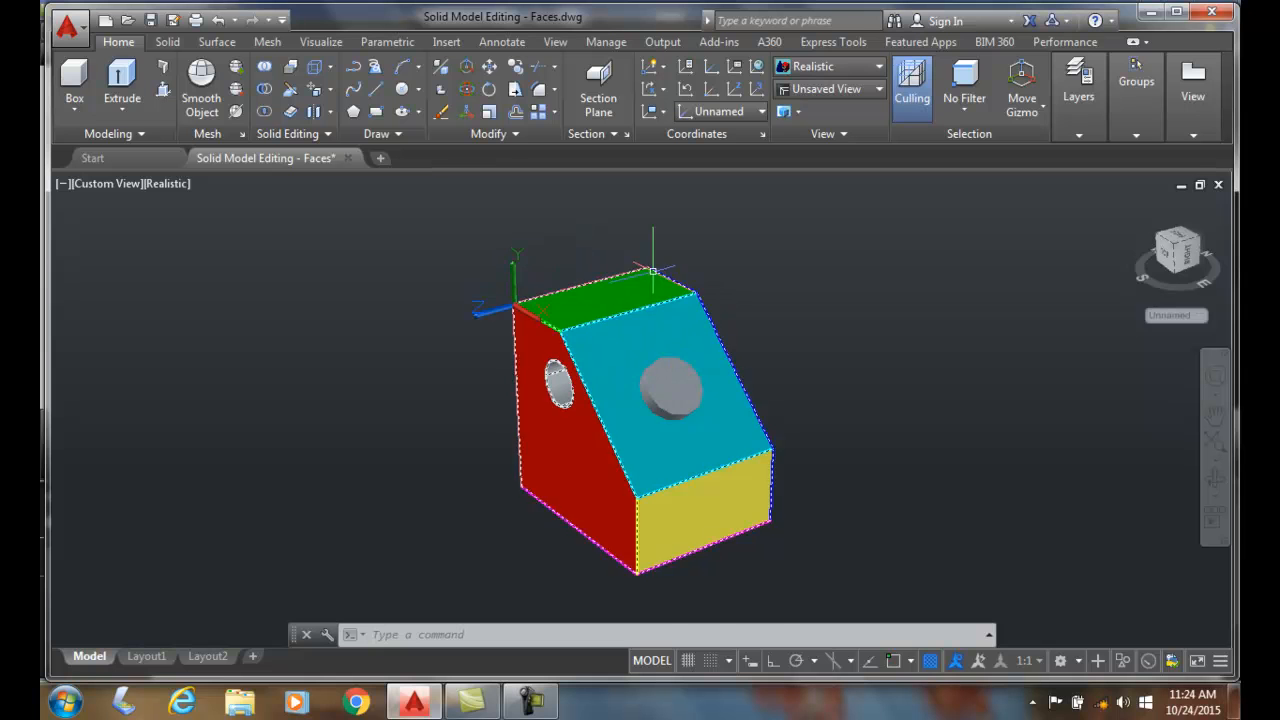
# - Move the green top face straight up with Move Faces and the Face filter, using its far corner endpoint on the cyan slope as base point
pyautogui.click(314, 89)
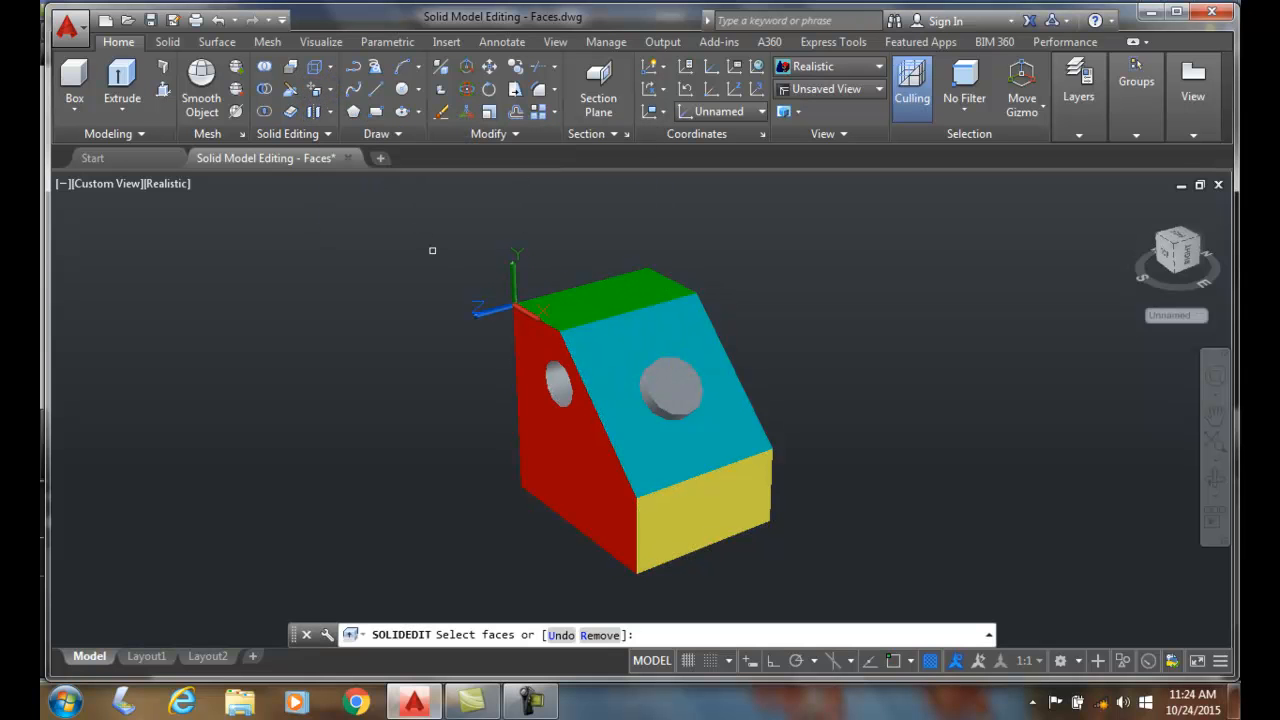
pyautogui.click(331, 90)
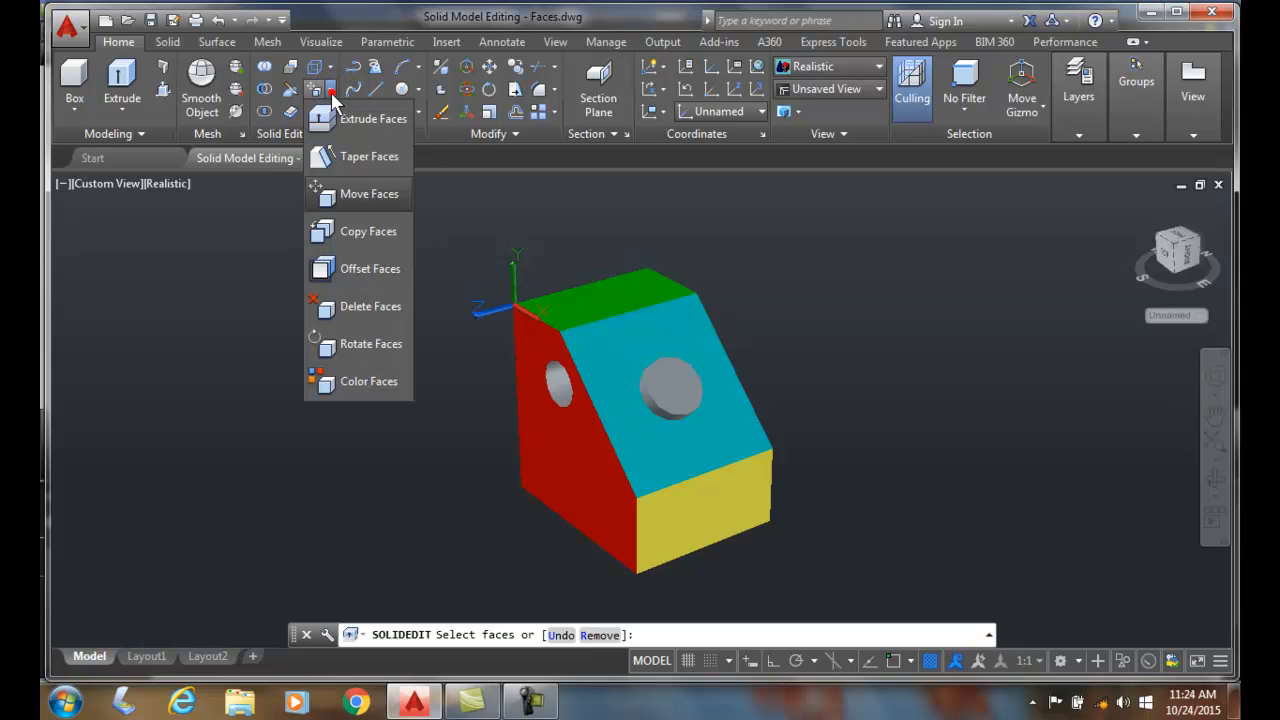
pyautogui.click(369, 193)
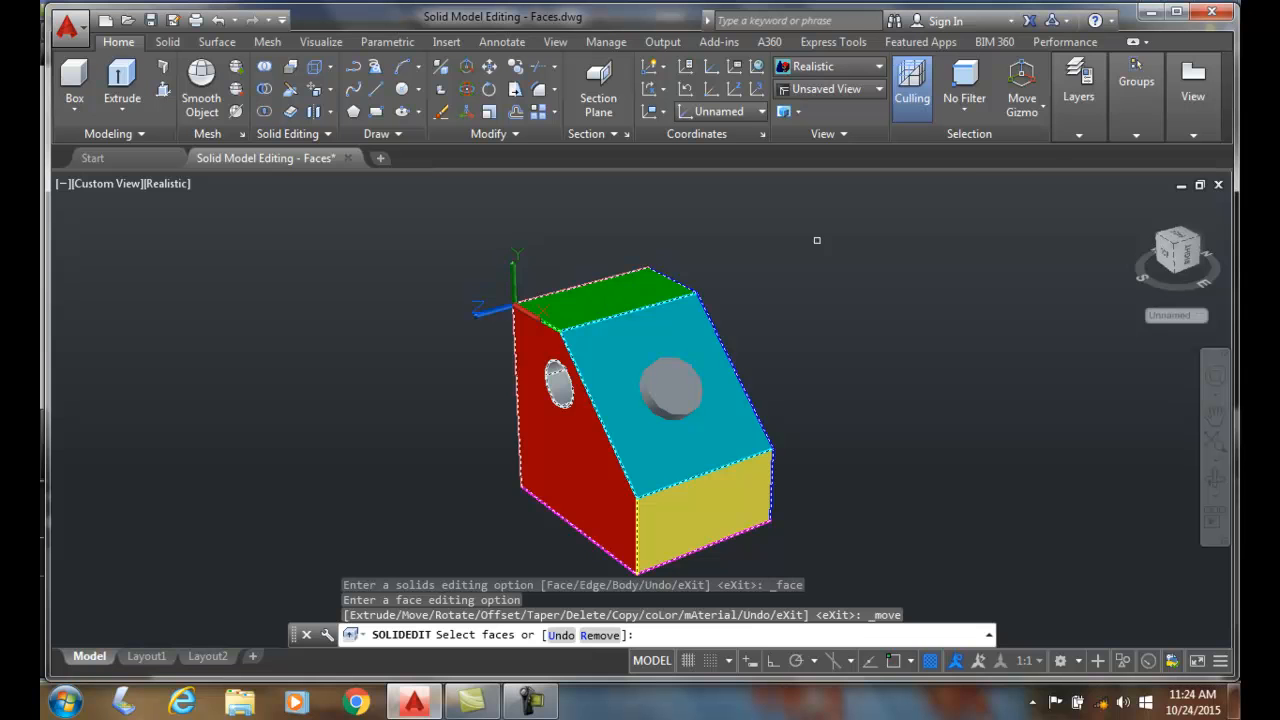
pyautogui.click(966, 110)
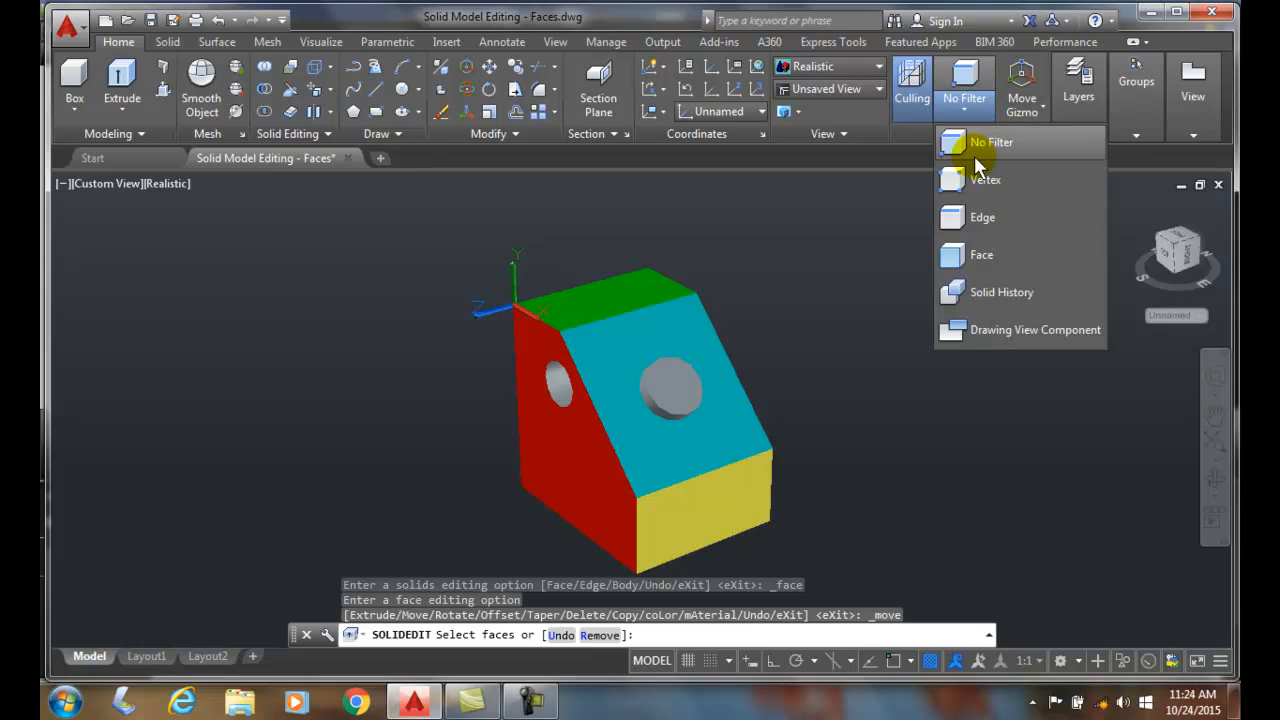
pyautogui.click(972, 255)
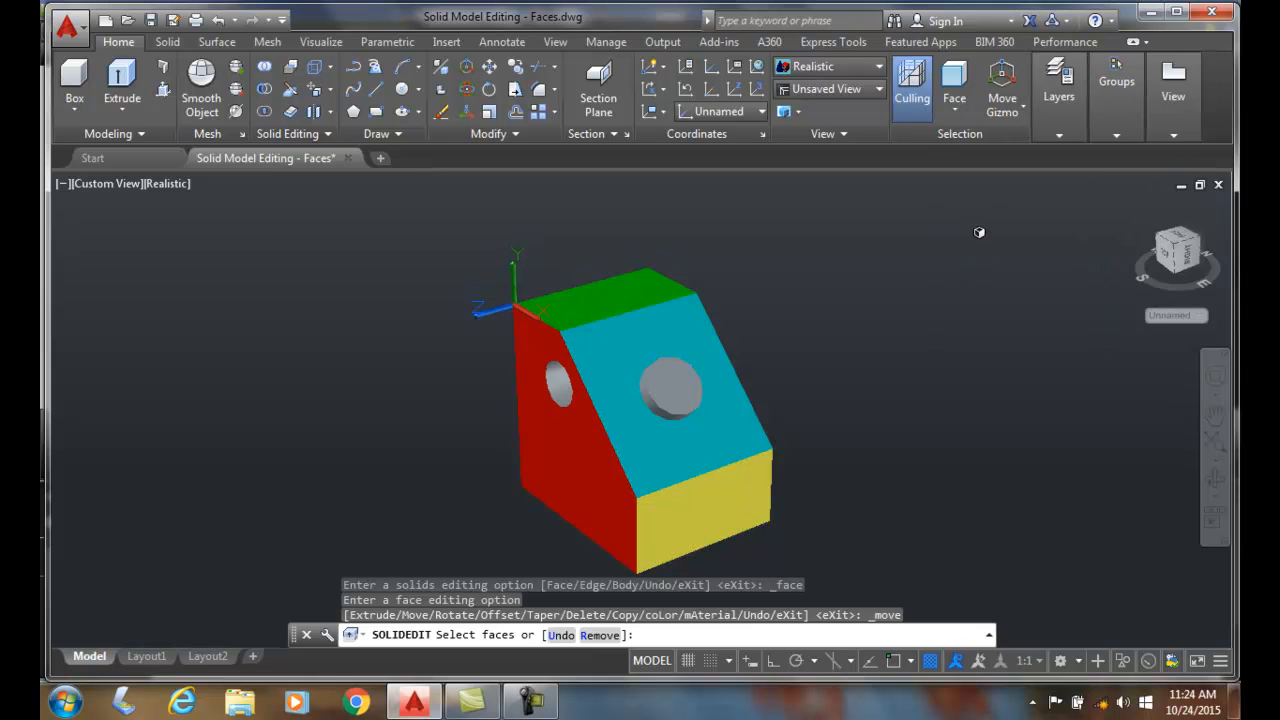
pyautogui.click(587, 285)
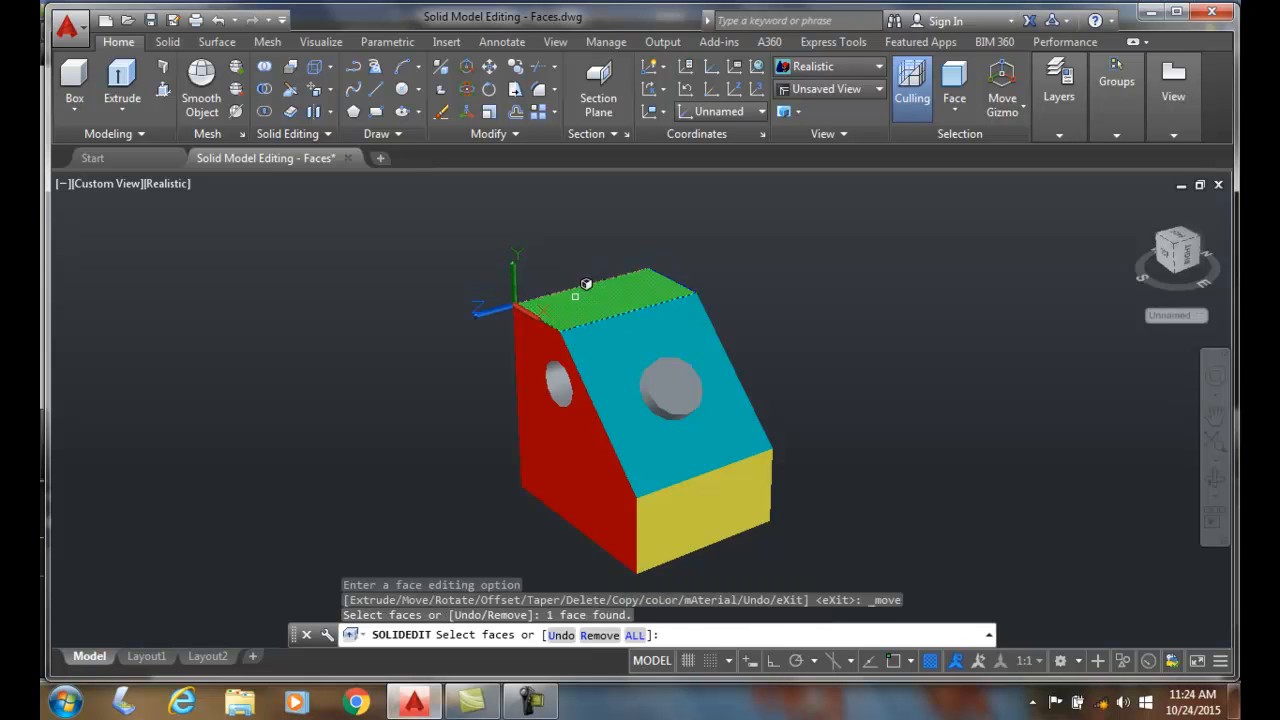
pyautogui.press('Return')
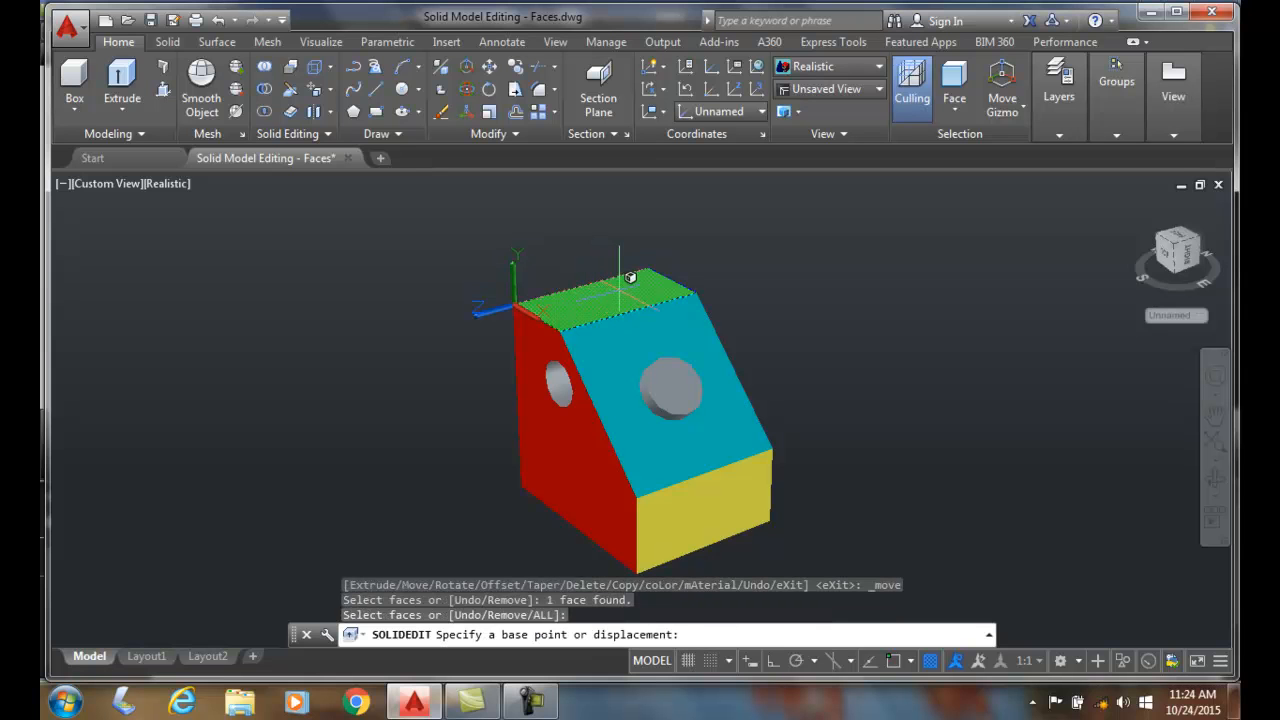
pyautogui.keyDown('shift'); pyautogui.rightClick(686, 278); pyautogui.keyUp('shift')
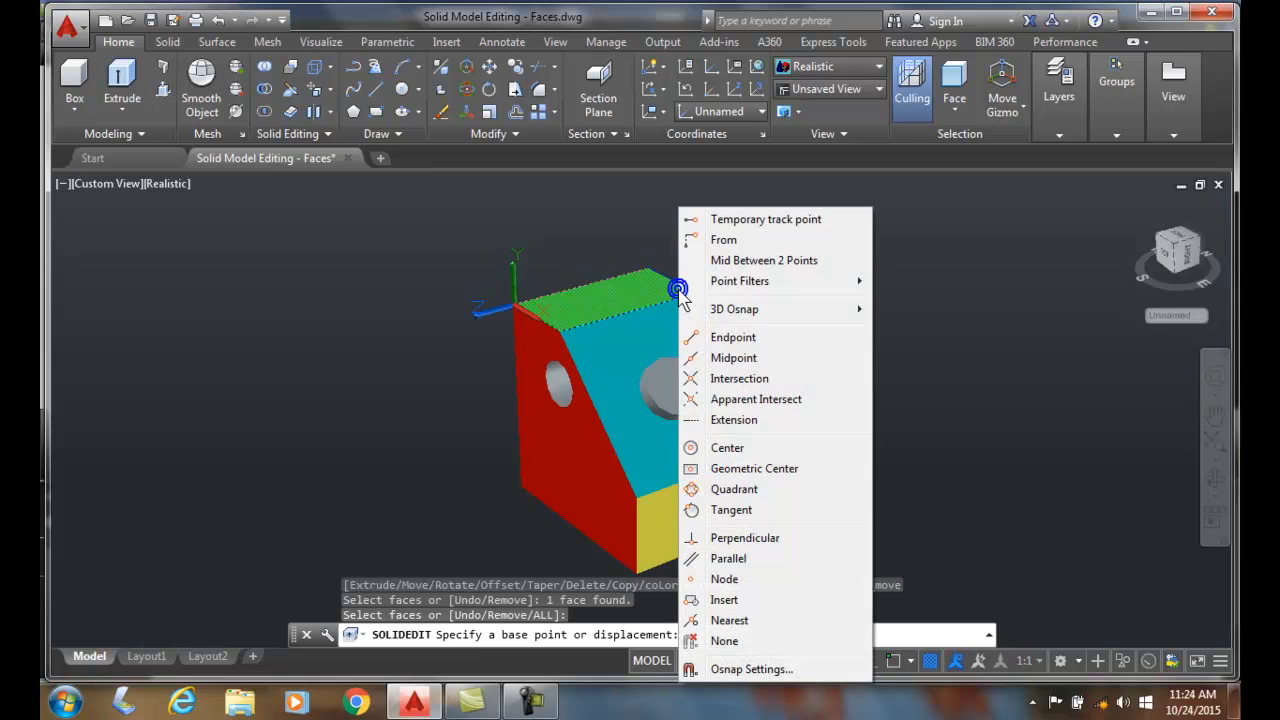
pyautogui.click(709, 337)
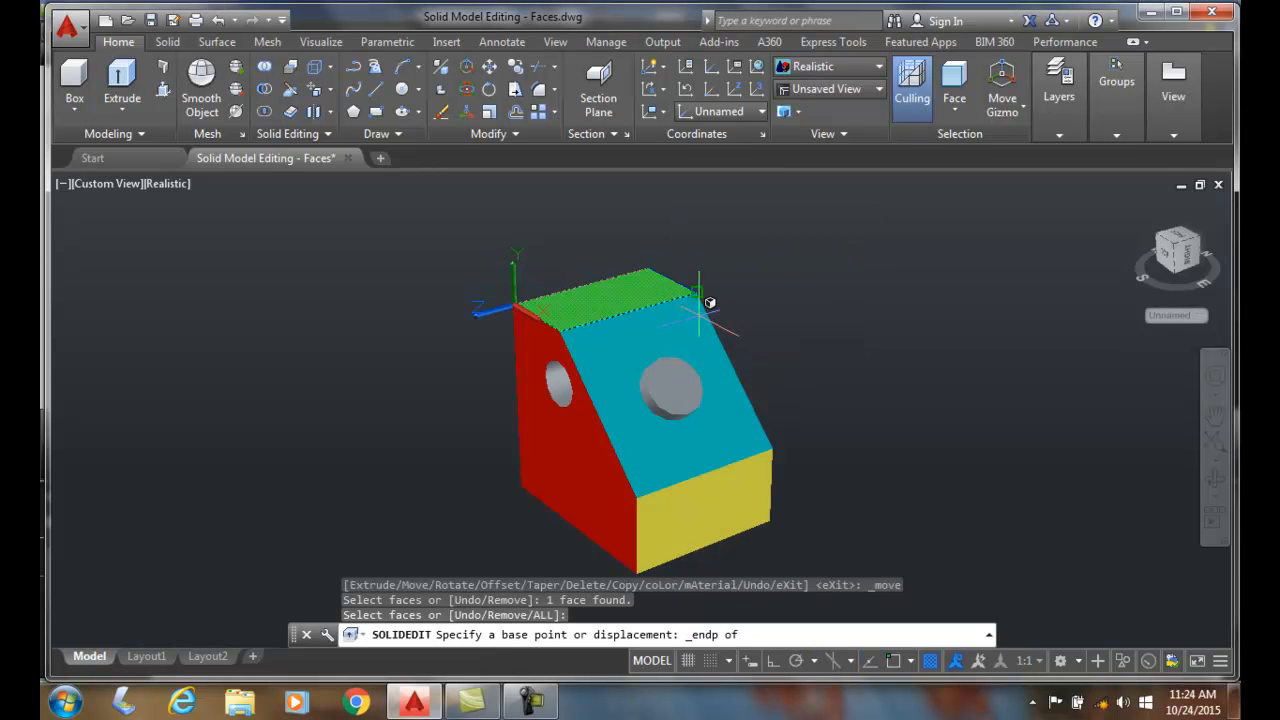
pyautogui.click(700, 312)
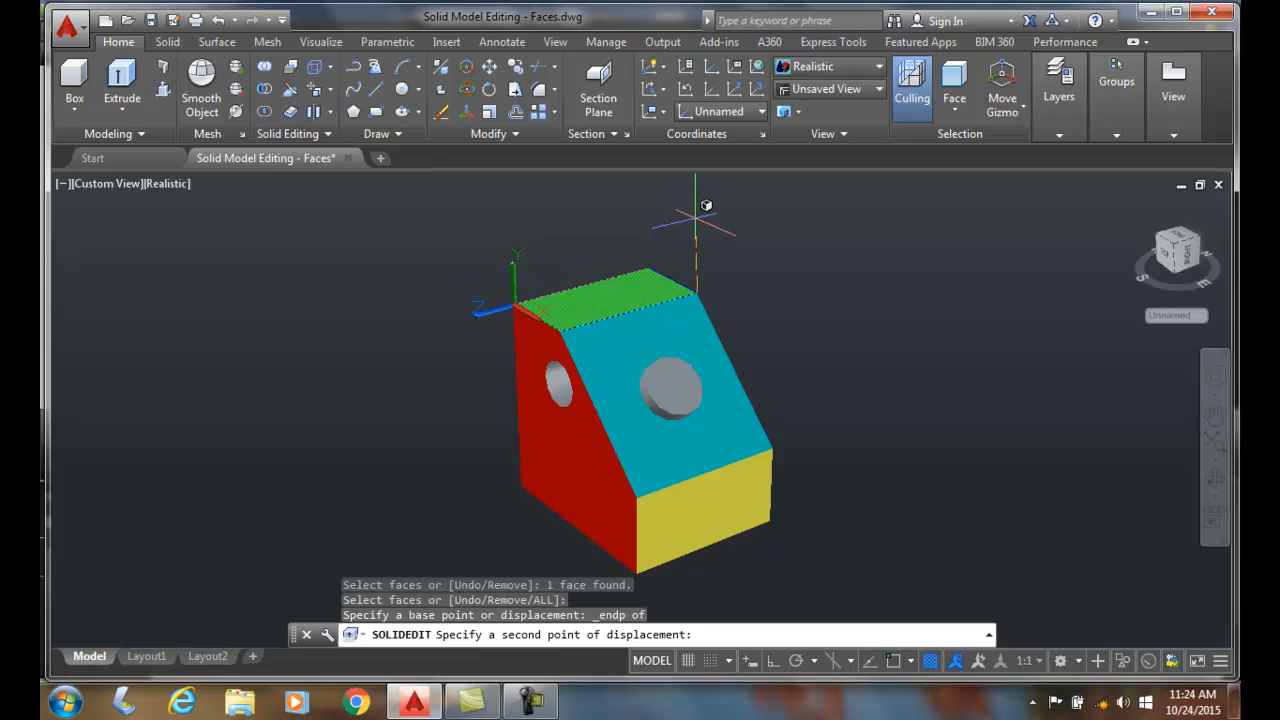
pyautogui.click(695, 218)
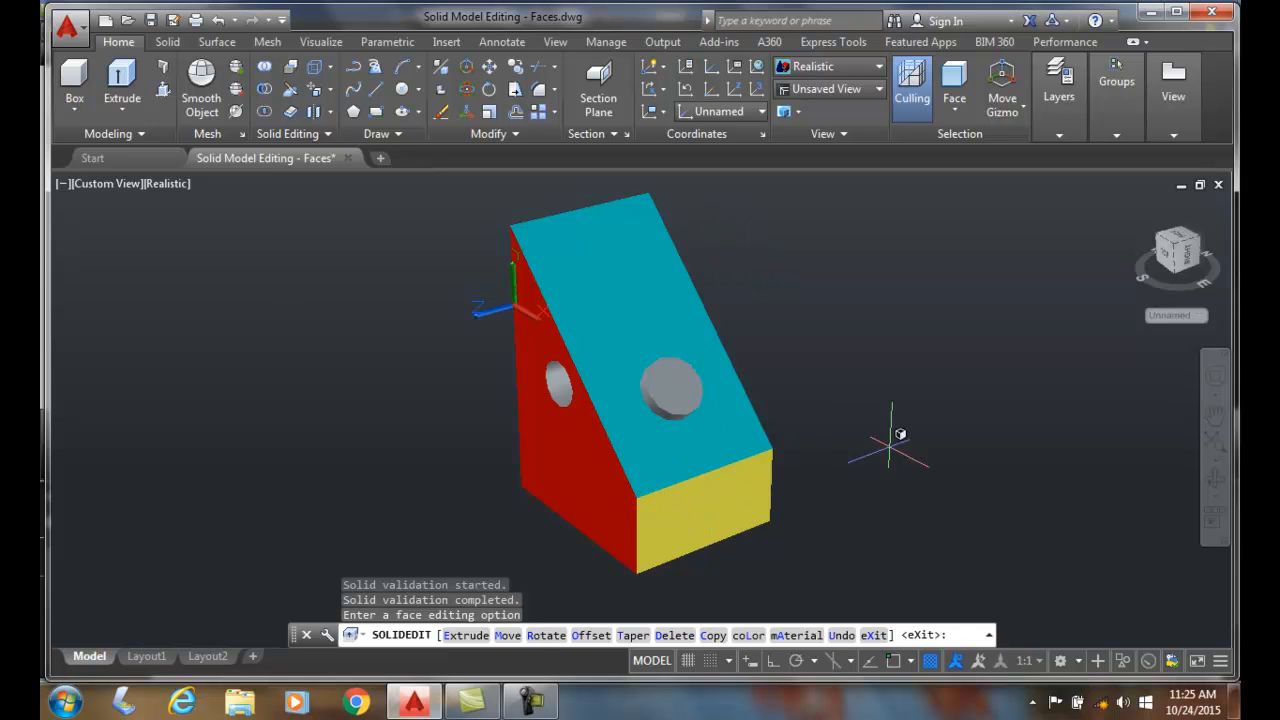
pyautogui.press('Escape')
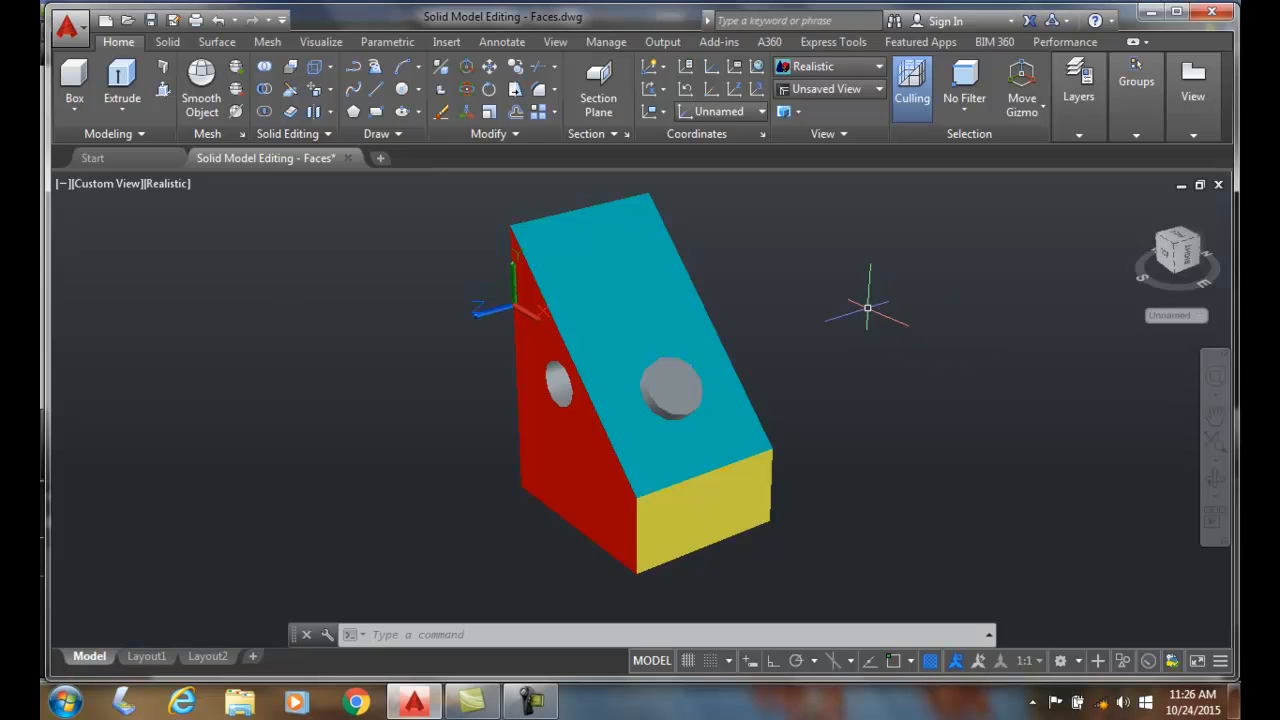
# - Undo the green top face's upward move, and use Move Faces without a filter to shift the hole and red side faces diagonally down toward the yellow face
pyautogui.click(219, 20)
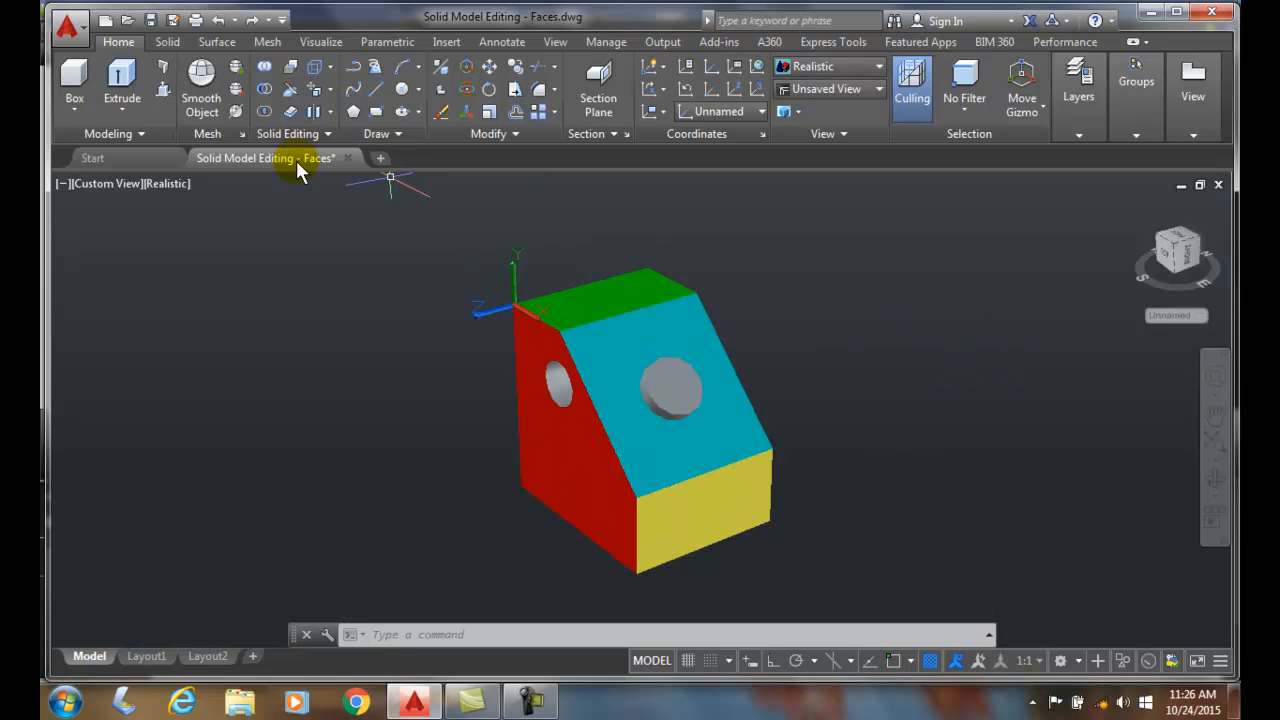
pyautogui.click(313, 93)
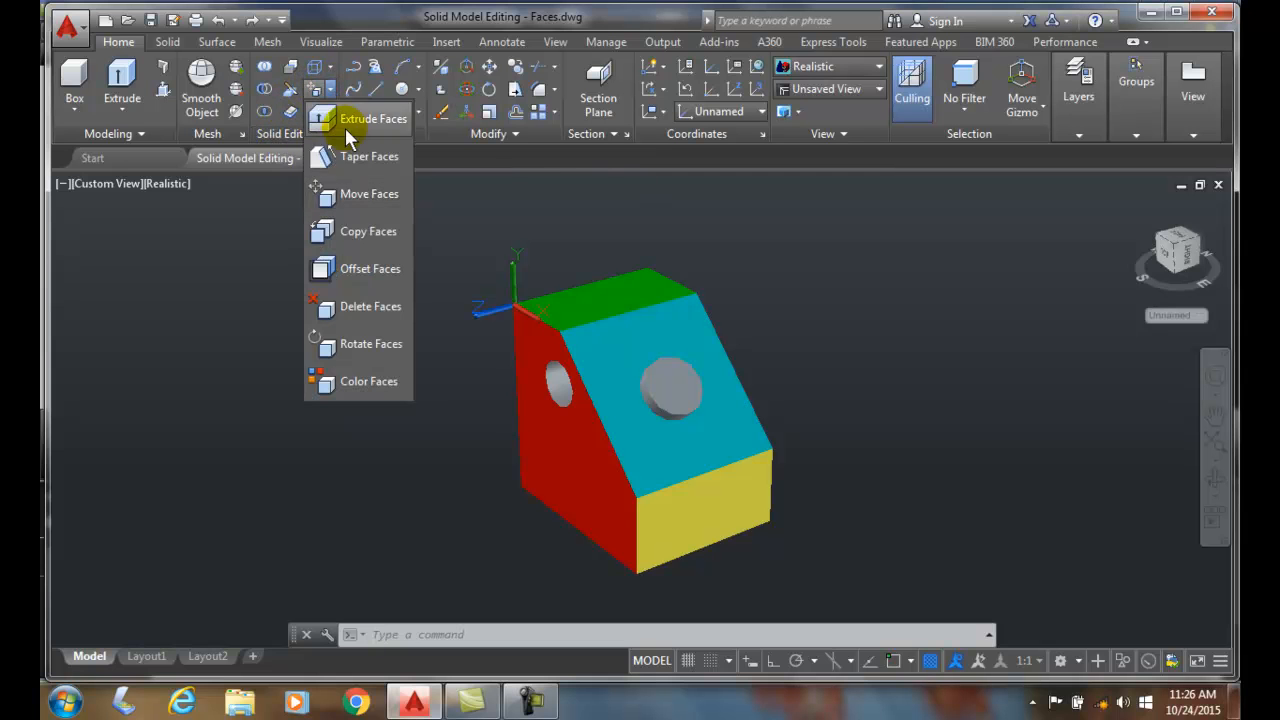
pyautogui.click(350, 191)
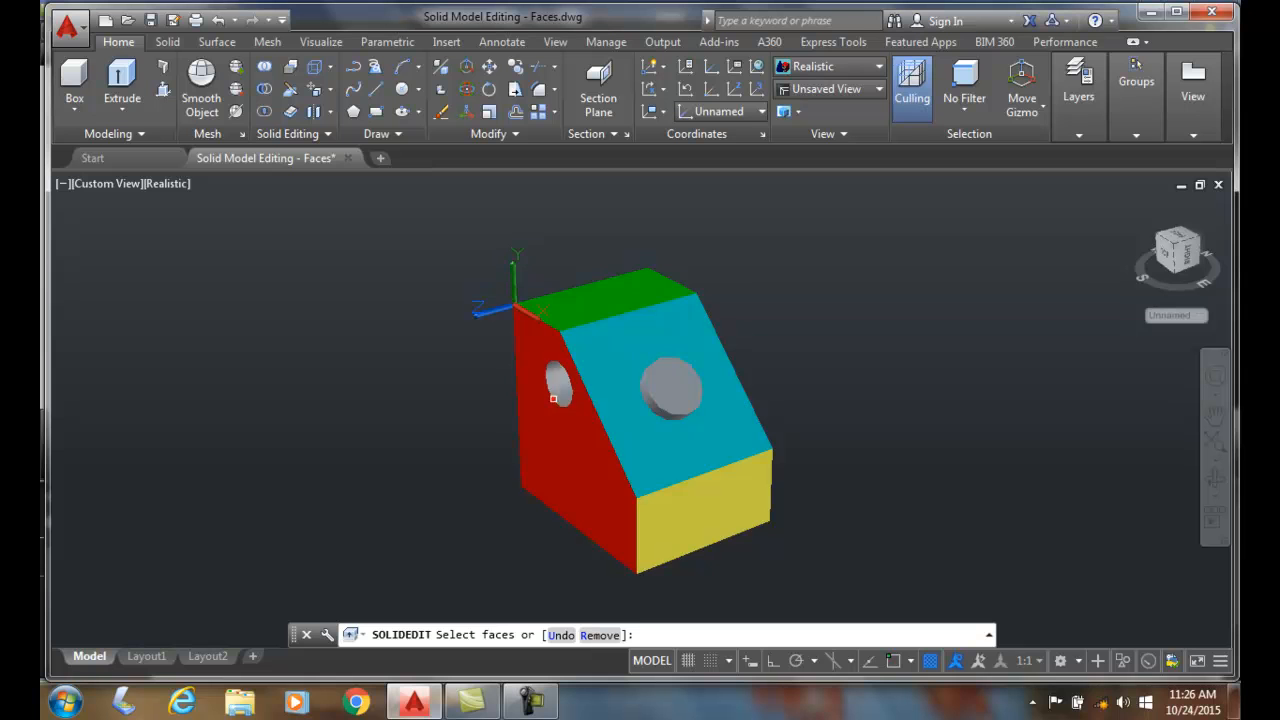
pyautogui.click(553, 398)
pyautogui.click(567, 381)
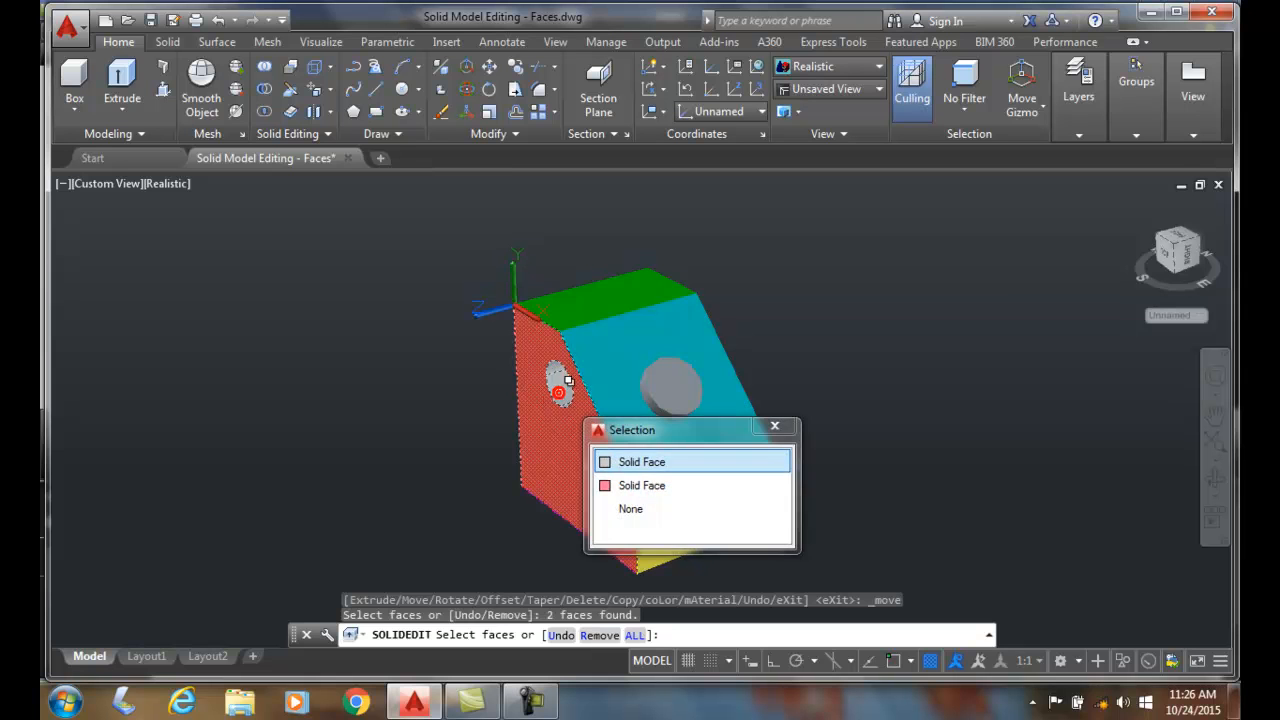
pyautogui.click(623, 467)
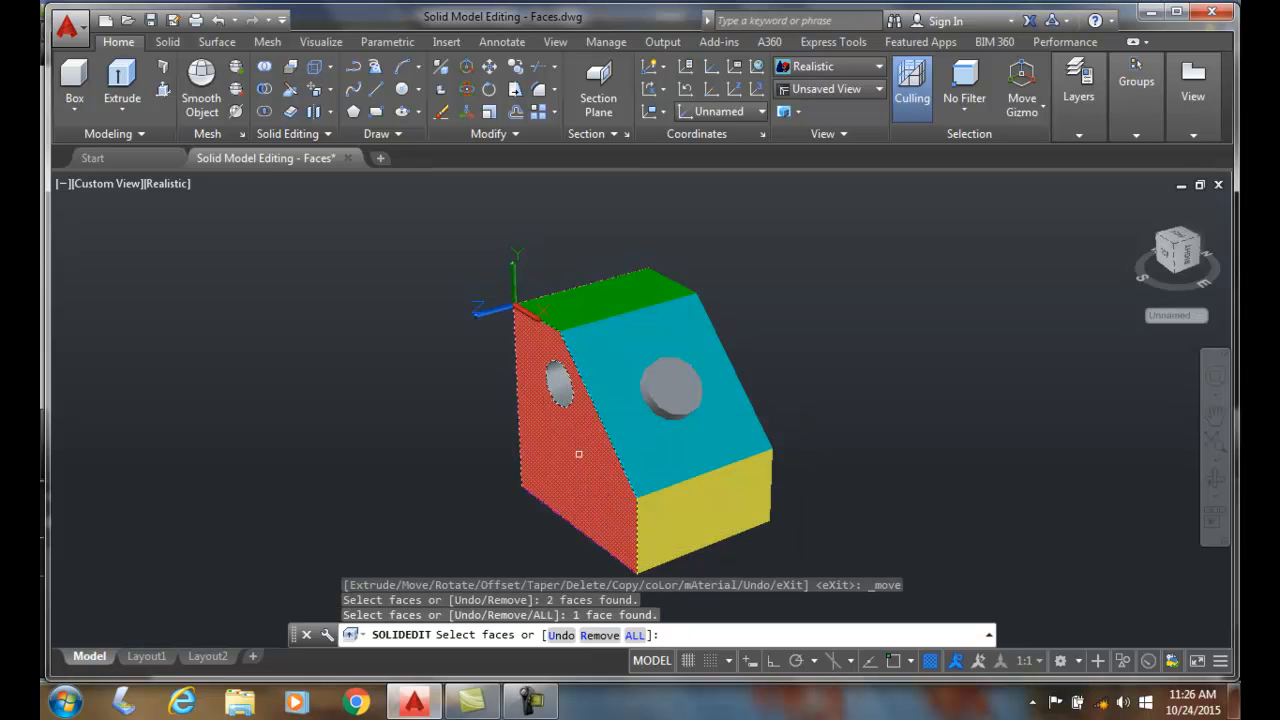
pyautogui.click(558, 389)
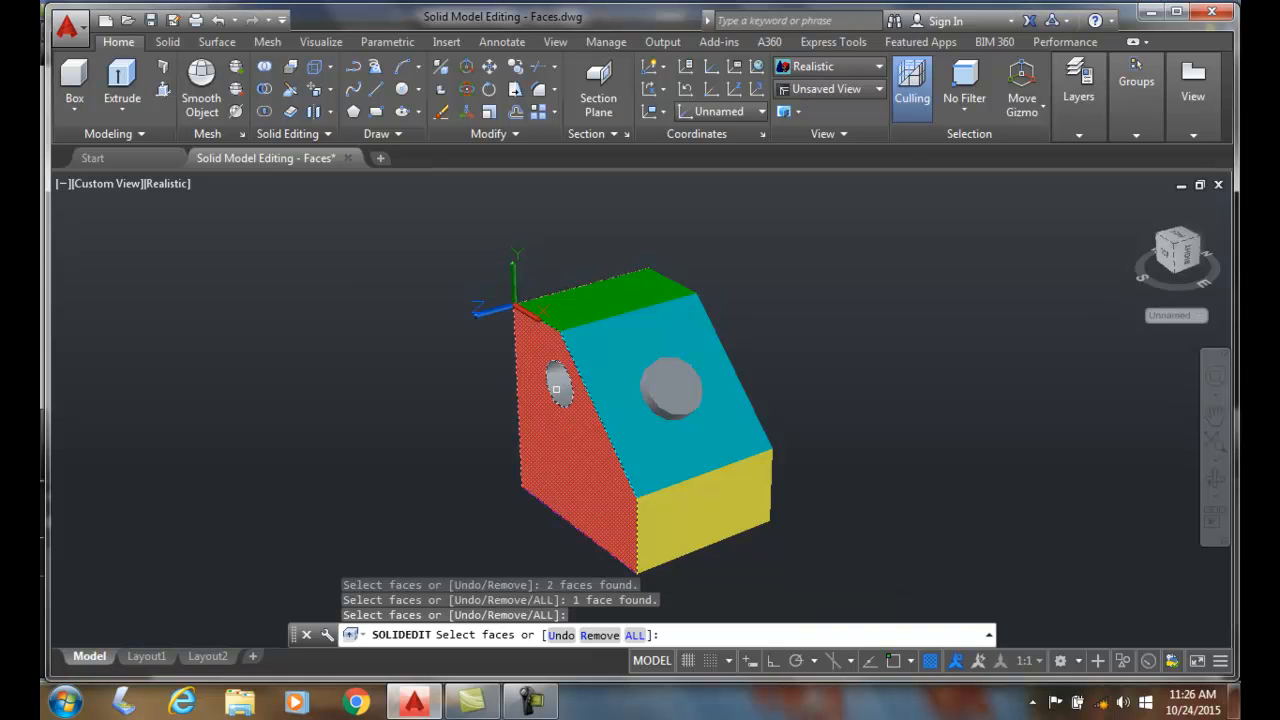
pyautogui.click(558, 390)
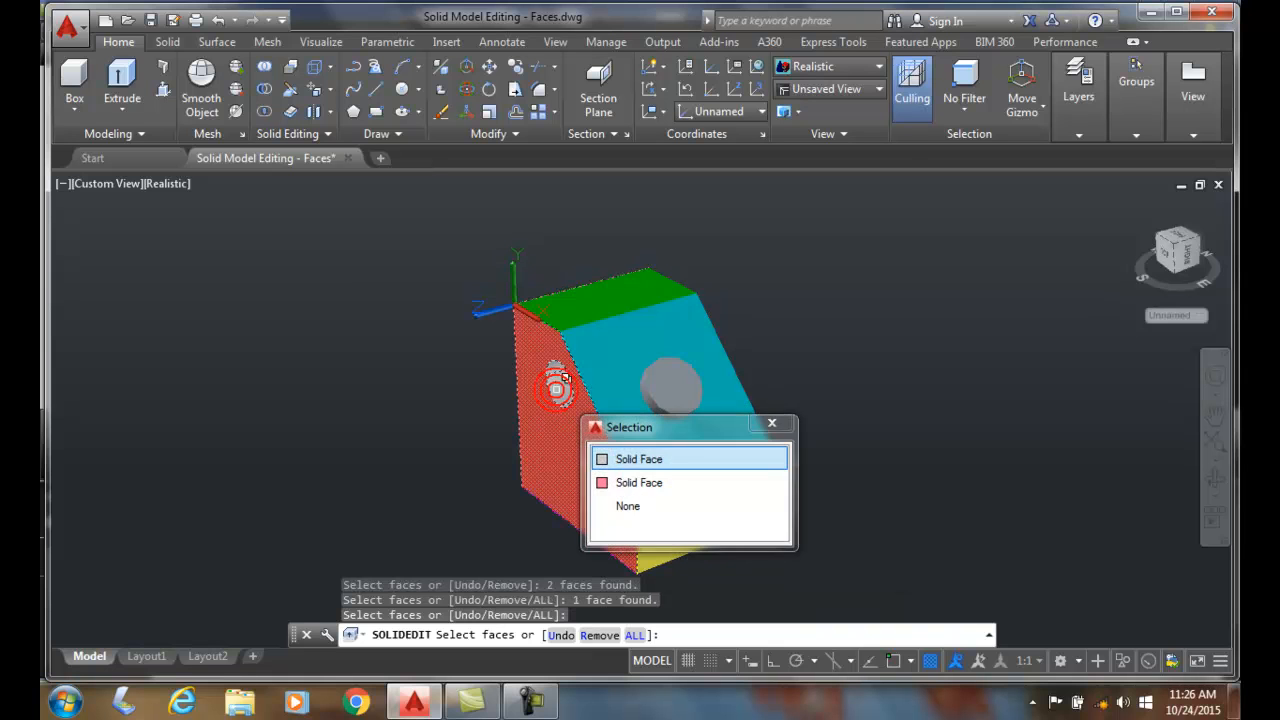
pyautogui.click(641, 460)
pyautogui.press('Return')
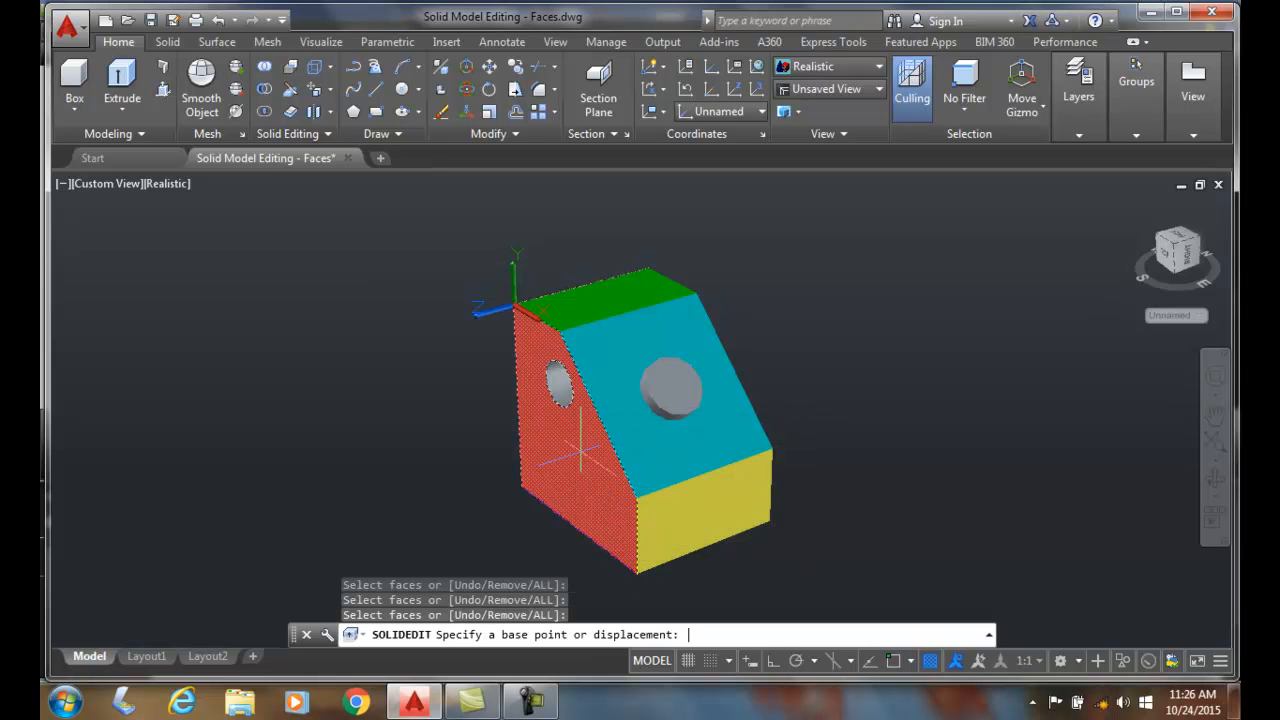
pyautogui.click(571, 433)
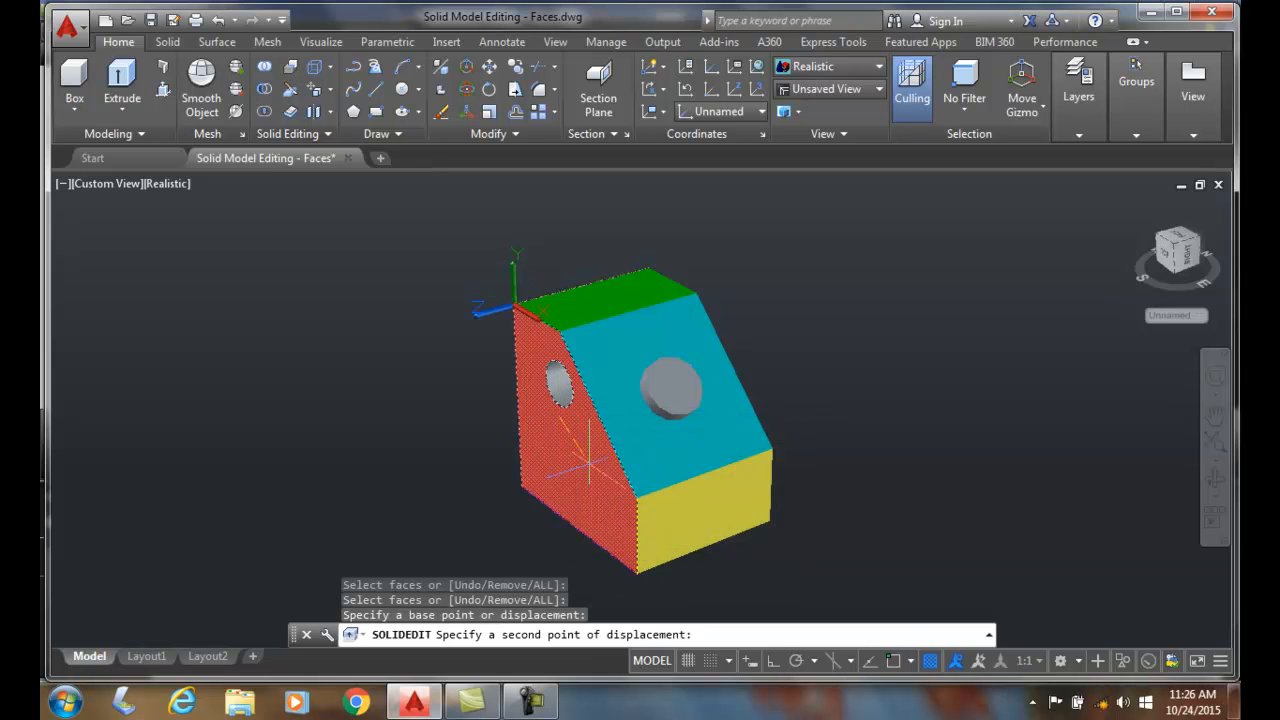
pyautogui.click(595, 490)
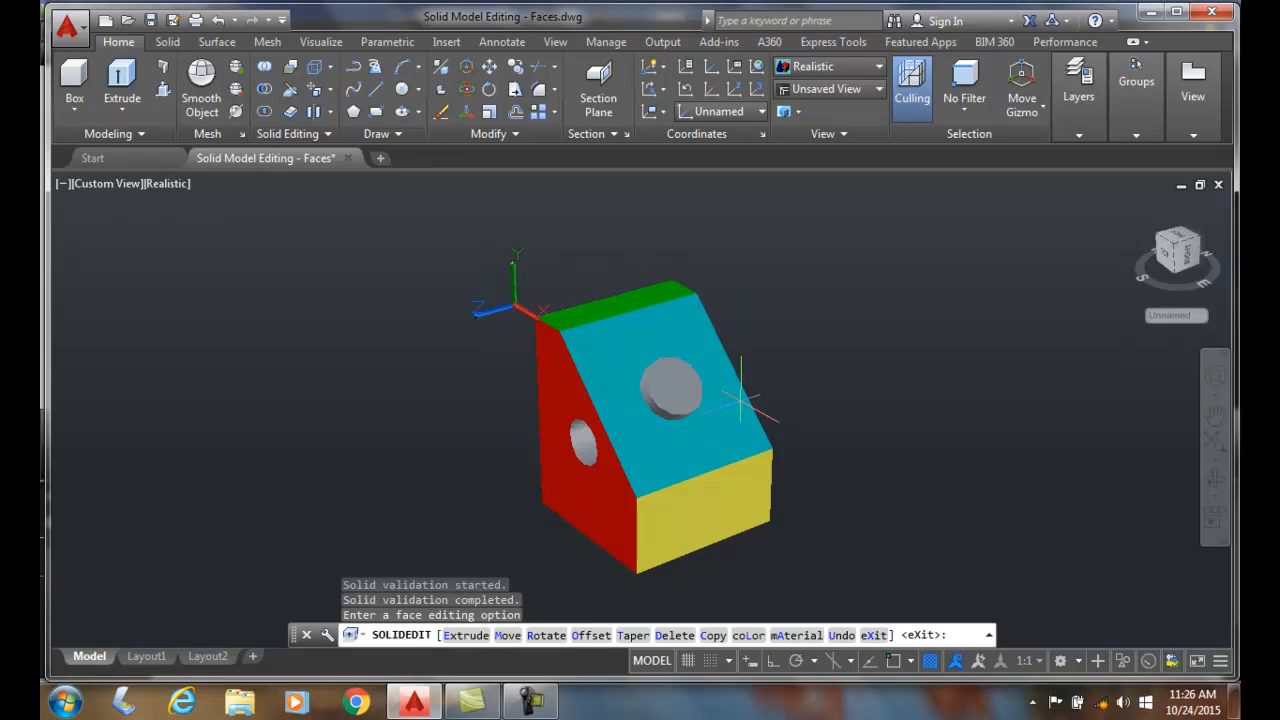